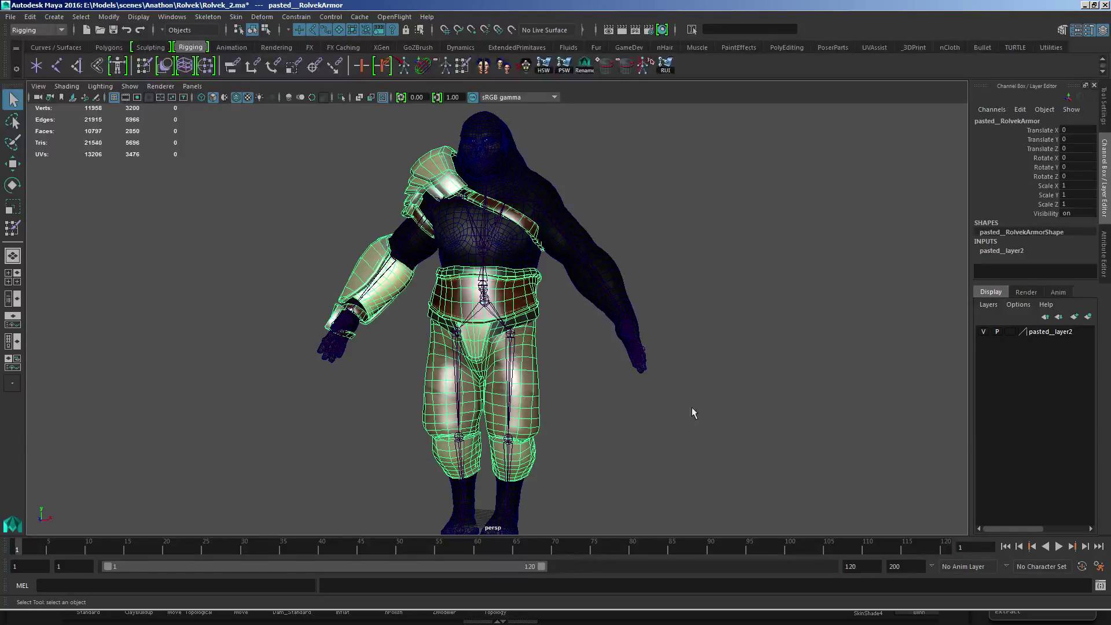
# Step: Isolate the character's armor mesh and separate it into its individual pieces
pyautogui.moveTo(440, 277)
pyautogui.keyDown('alt'); pyautogui.mouseDown()
pyautogui.moveTo(508, 273)
pyautogui.moveTo(442, 269)
pyautogui.mouseUp(); pyautogui.keyUp('alt')
pyautogui.click(342, 98)
pyautogui.keyDown('alt'); pyautogui.moveTo(529, 268); pyautogui.dragTo(523, 282); pyautogui.keyUp('alt')
pyautogui.keyDown('alt'); pyautogui.moveTo(522, 319); pyautogui.dragTo(513, 305, button='middle'); pyautogui.keyUp('alt')
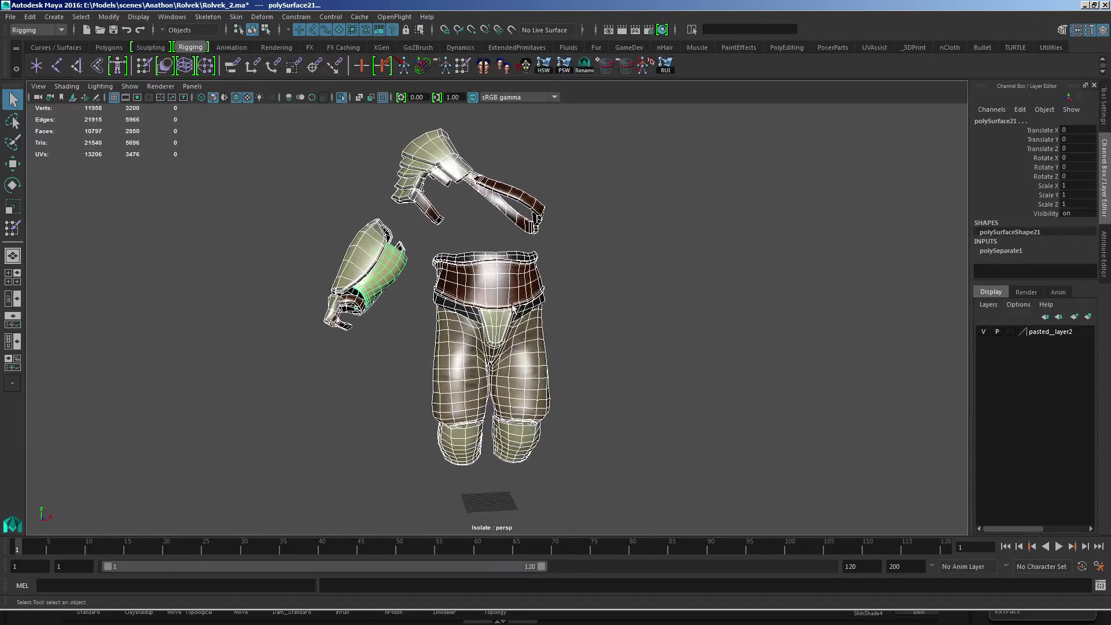
# Step: Combine all belt, trouser and knee guard pieces, including the straps behind the legs, into one lower-body mesh
pyautogui.keyDown('alt'); pyautogui.moveTo(394, 493); pyautogui.dragTo(613, 289); pyautogui.keyUp('alt')
pyautogui.click(542, 439)
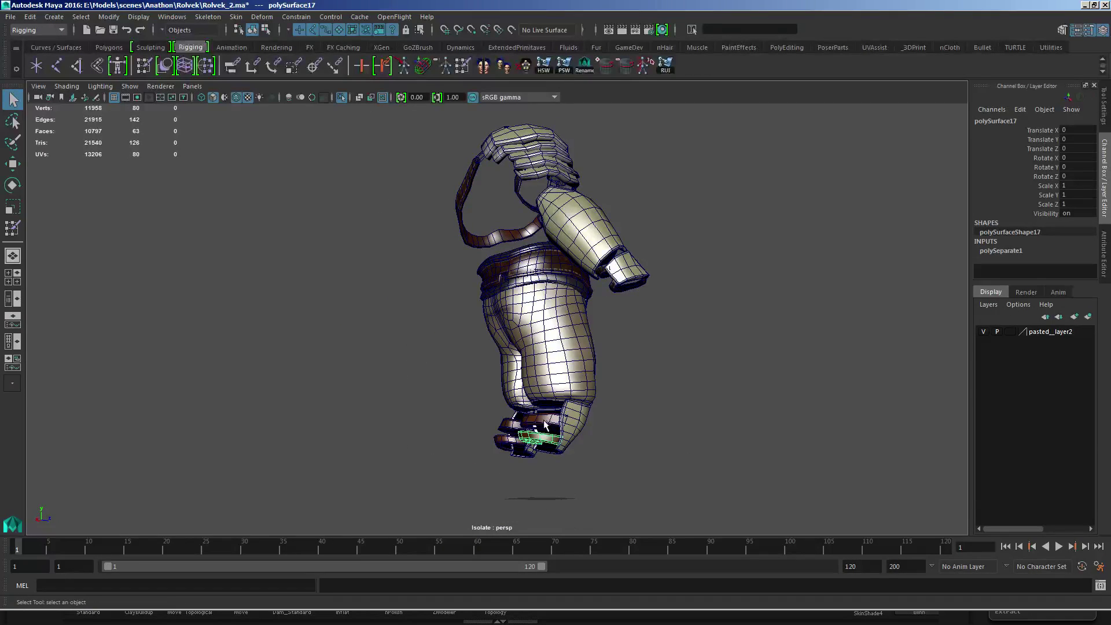
pyautogui.click(543, 420)
pyautogui.click(558, 369)
pyautogui.keyDown('alt'); pyautogui.moveTo(584, 371); pyautogui.dragTo(690, 373); pyautogui.keyUp('alt')
pyautogui.moveTo(588, 280); pyautogui.dragTo(391, 532)
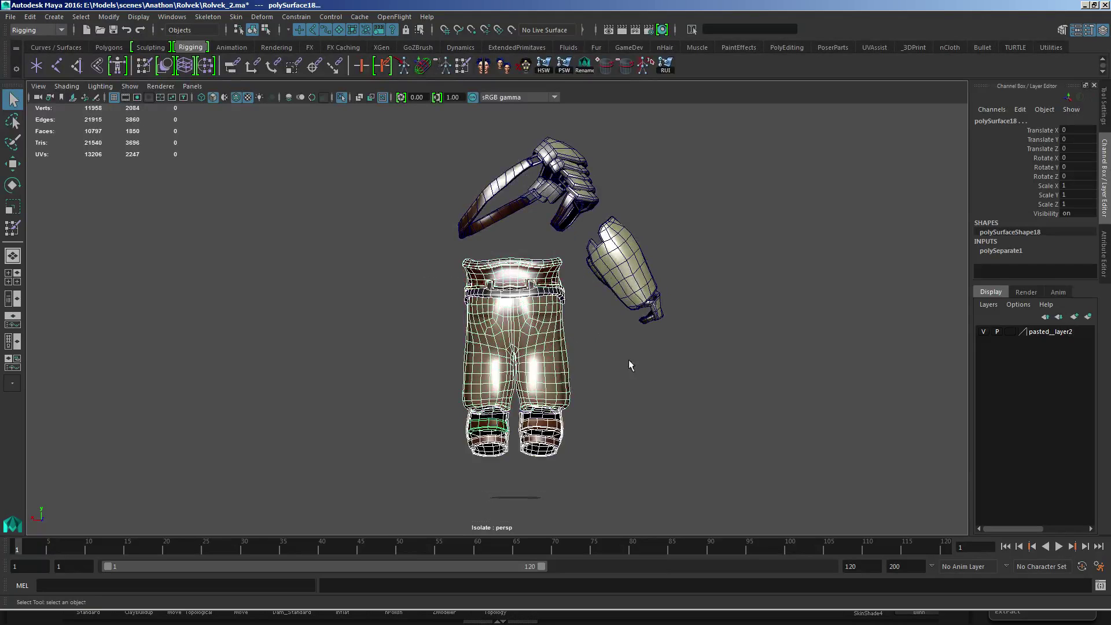
pyautogui.keyDown('alt'); pyautogui.moveTo(629, 360); pyautogui.dragTo(481, 320); pyautogui.keyUp('alt')
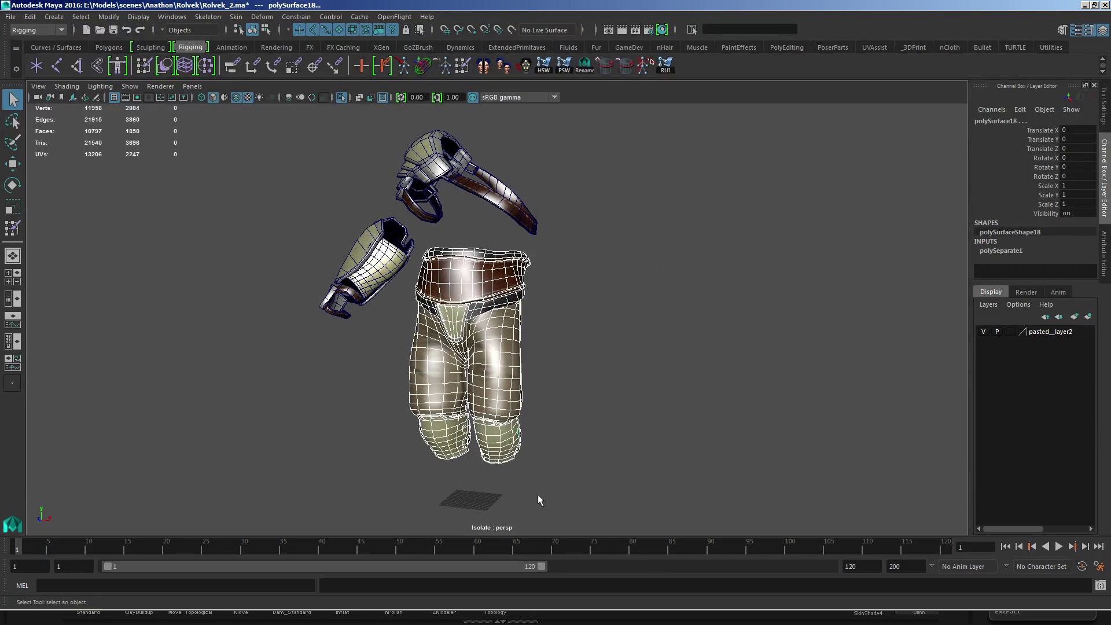
pyautogui.keyDown('alt'); pyautogui.moveTo(554, 360); pyautogui.dragTo(433, 282); pyautogui.keyUp('alt')
# Step: Combine the forearm guard pieces into one mesh and the hand guard pieces into another
pyautogui.moveTo(246, 354); pyautogui.dragTo(246, 355)
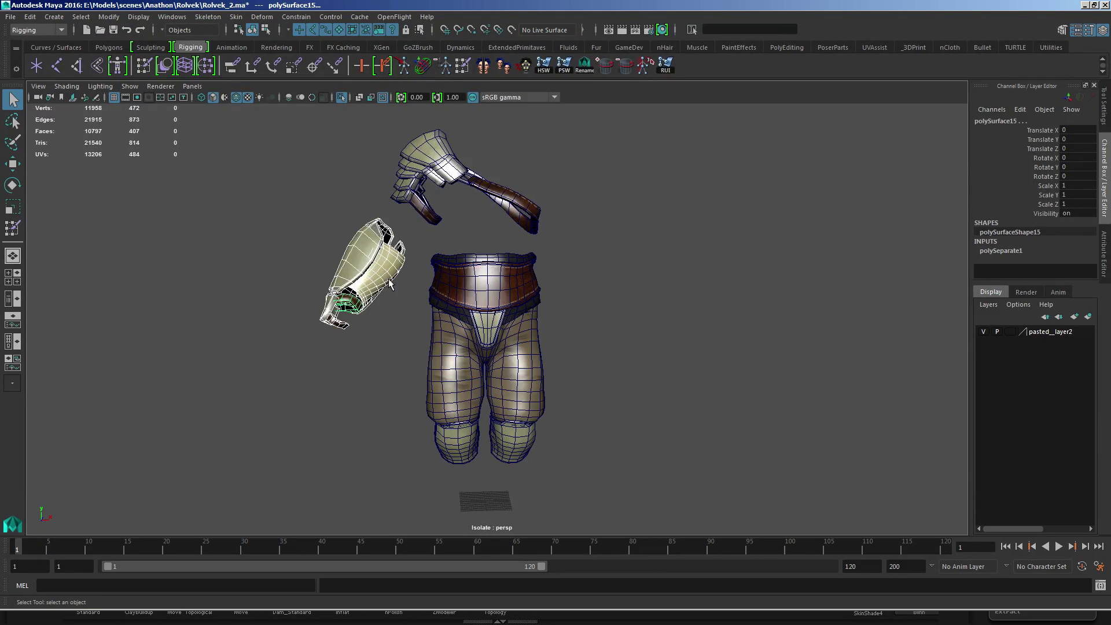
pyautogui.keyDown('ctrl'); pyautogui.click(331, 308); pyautogui.keyUp('ctrl')
pyautogui.keyDown('alt'); pyautogui.moveTo(311, 312); pyautogui.dragTo(506, 159); pyautogui.keyUp('alt')
pyautogui.click(528, 220)
pyautogui.press('g')
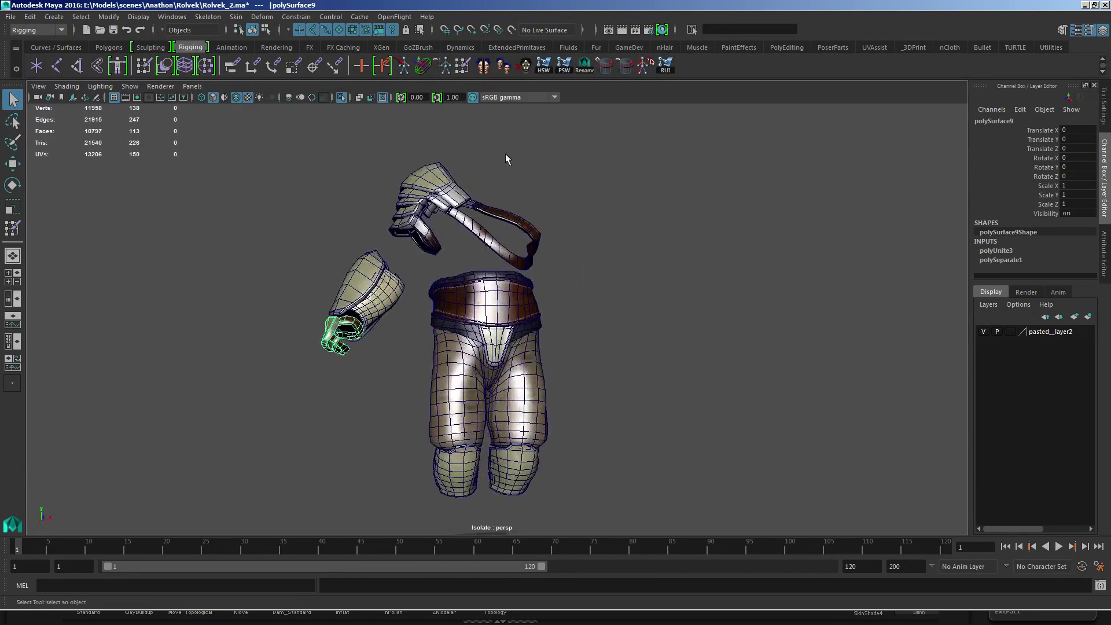
# Step: Combine the shoulder plates and chest strap pieces into one shoulder armor mesh
pyautogui.moveTo(399, 240); pyautogui.dragTo(398, 241)
pyautogui.keyDown('alt'); pyautogui.moveTo(409, 203); pyautogui.dragTo(420, 238); pyautogui.keyUp('alt')
pyautogui.press('g')
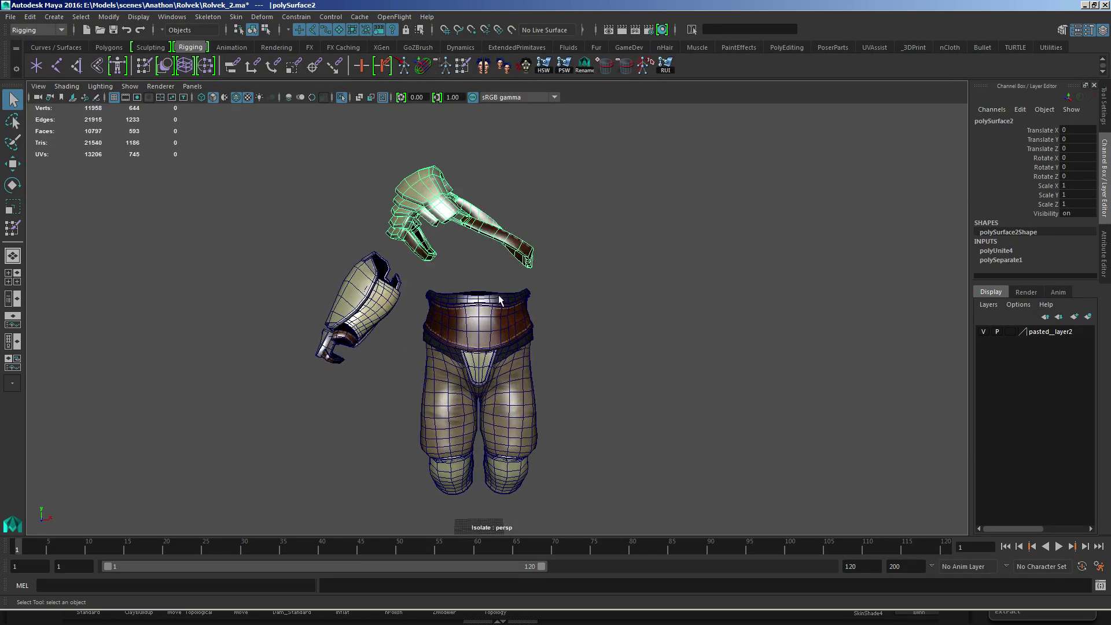
pyautogui.keyDown('alt'); pyautogui.moveTo(512, 278); pyautogui.dragTo(510, 274, button='middle'); pyautogui.keyUp('alt')
pyautogui.keyDown('alt'); pyautogui.moveTo(511, 274); pyautogui.dragTo(541, 277); pyautogui.keyUp('alt')
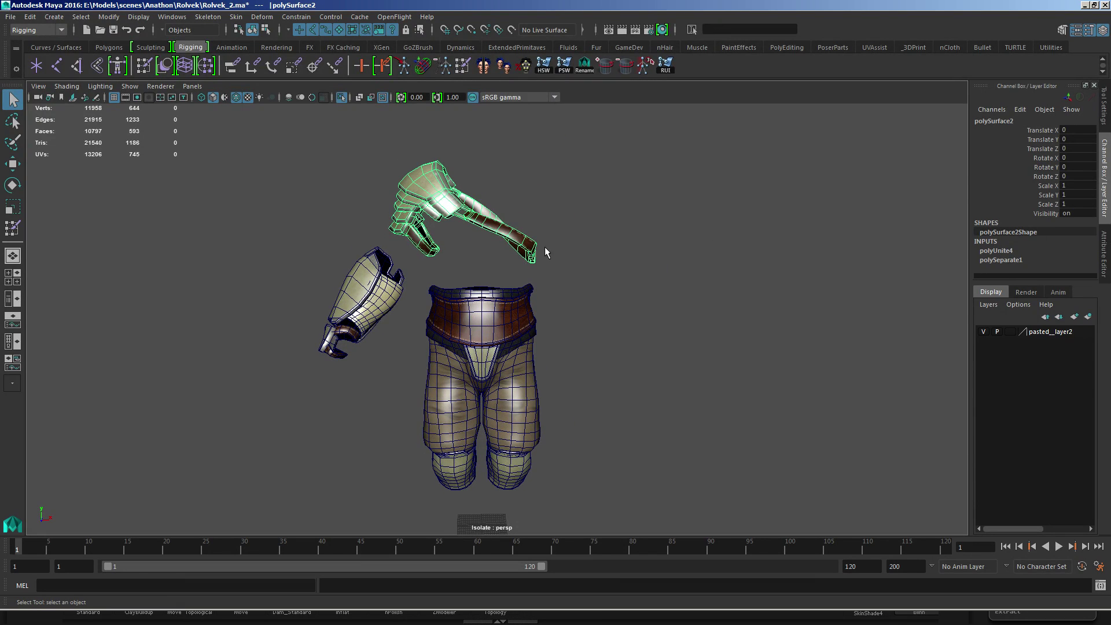
pyautogui.keyDown('alt'); pyautogui.moveTo(483, 301); pyautogui.dragTo(507, 299); pyautogui.keyUp('alt')
# Step: Delete the construction history of all the combined armor meshes
pyautogui.moveTo(647, 159); pyautogui.dragTo(226, 482)
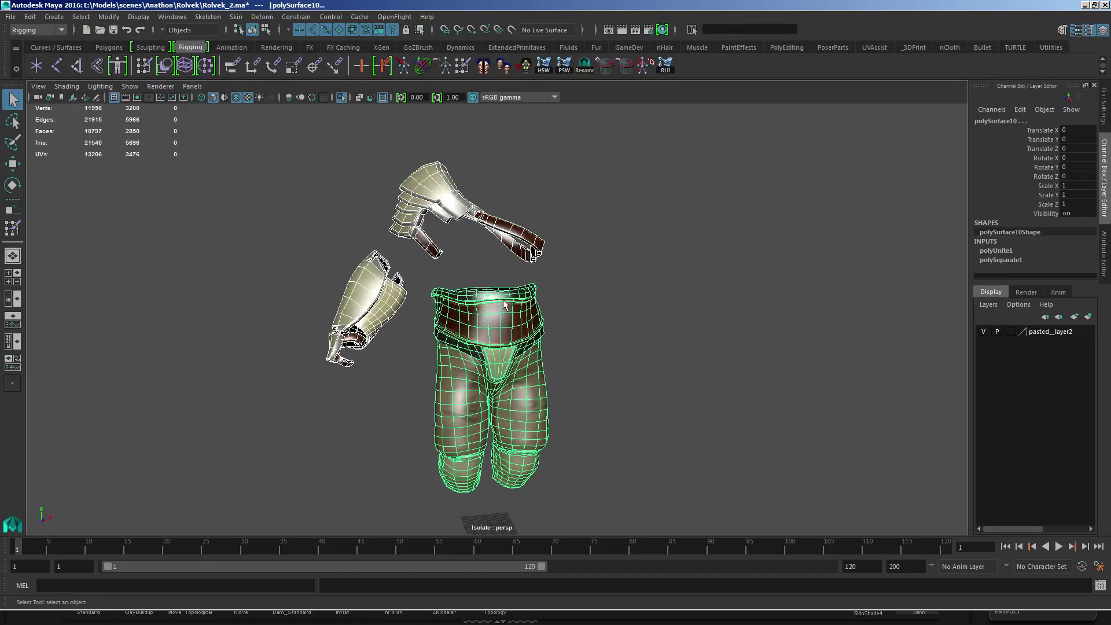
pyautogui.hotkey('alt', 'shift', 'd')
pyautogui.moveTo(498, 295)
pyautogui.keyDown('alt'); pyautogui.mouseDown()
pyautogui.moveTo(566, 307)
pyautogui.moveTo(502, 302)
pyautogui.moveTo(578, 283)
pyautogui.moveTo(501, 291)
pyautogui.mouseUp(); pyautogui.keyUp('alt')
pyautogui.hotkey('ctrl', 'g')
pyautogui.hotkey('ctrl', 'z')
# Step: Turn off isolation to show the whole character and smooth bind the lower-body armor to the Body skeleton
pyautogui.click(610, 297)
pyautogui.moveTo(630, 168); pyautogui.dragTo(272, 431)
pyautogui.keyDown('alt'); pyautogui.moveTo(428, 348); pyautogui.dragTo(313, 120); pyautogui.keyUp('alt')
pyautogui.click(342, 98)
pyautogui.keyDown('alt'); pyautogui.moveTo(578, 322); pyautogui.dragTo(490, 302); pyautogui.keyUp('alt')
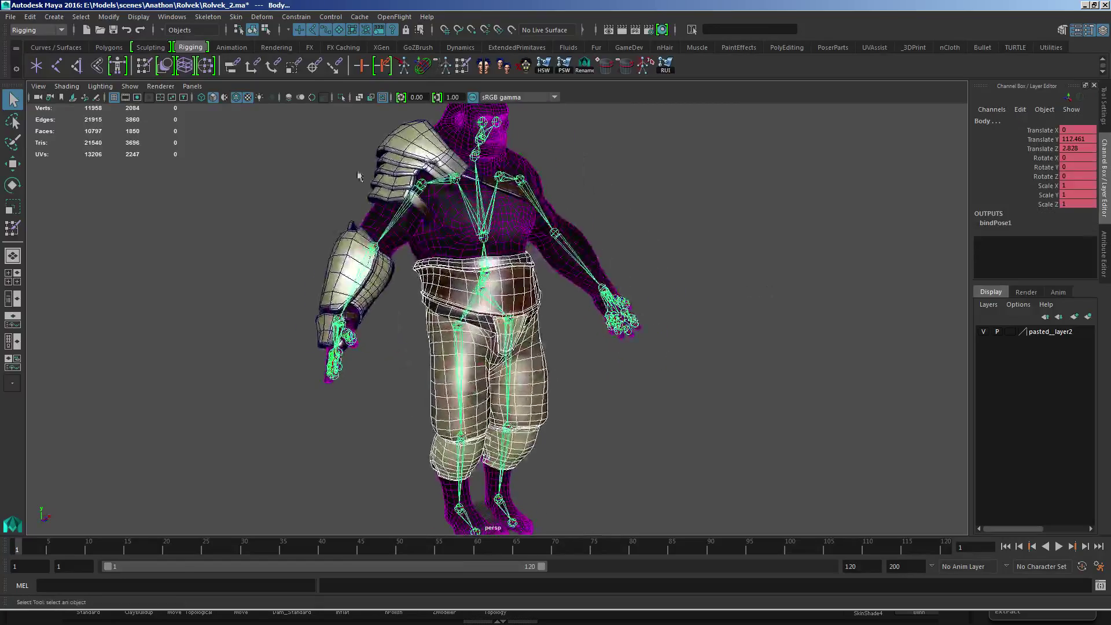
pyautogui.keyDown('alt'); pyautogui.moveTo(249, 116); pyautogui.dragTo(233, 131, button='middle'); pyautogui.keyUp('alt')
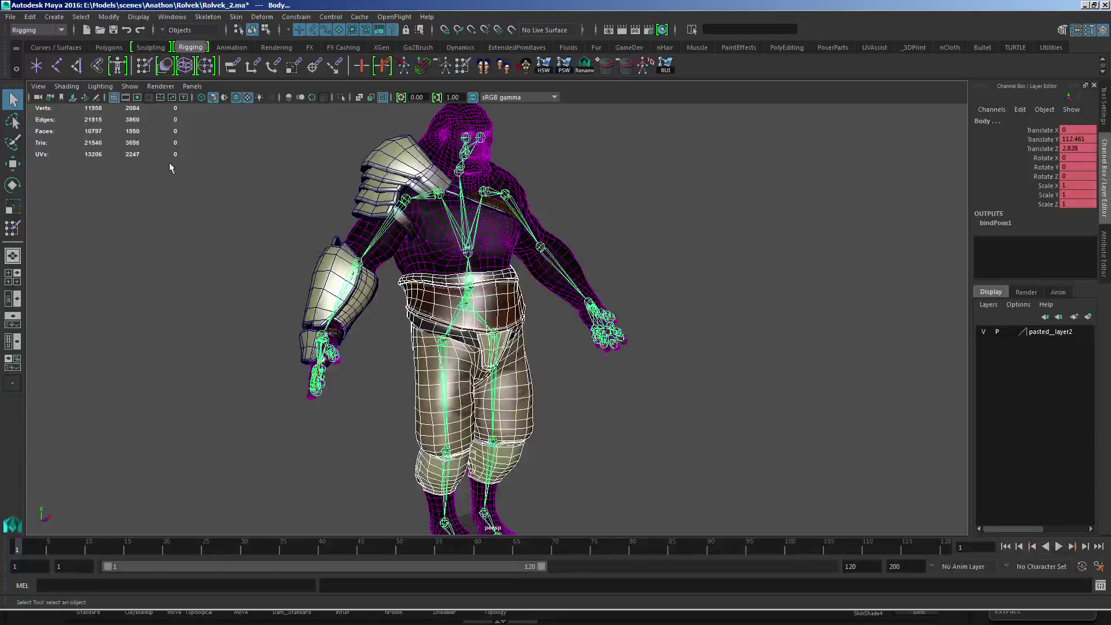
pyautogui.keyDown('alt'); pyautogui.moveTo(548, 322); pyautogui.dragTo(503, 251); pyautogui.keyUp('alt')
# Step: Copy the skin weights from the character's body mesh to the lower-body armor
pyautogui.click(504, 258)
pyautogui.keyDown('alt'); pyautogui.moveTo(510, 311); pyautogui.dragTo(493, 272, button='middle'); pyautogui.keyUp('alt')
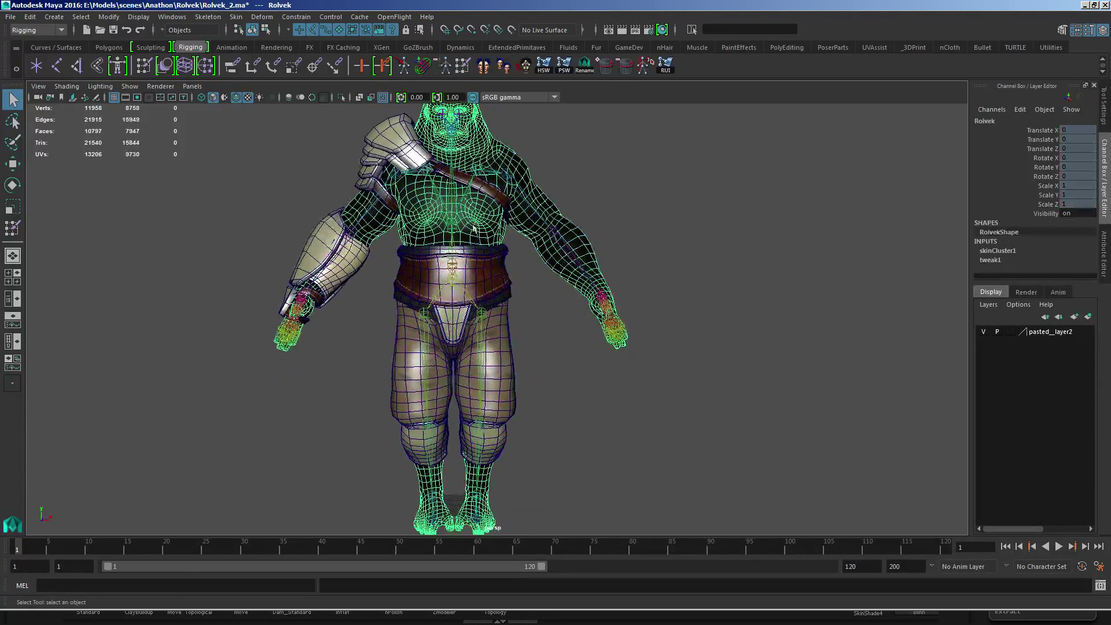
pyautogui.click(505, 351)
pyautogui.keyDown('alt'); pyautogui.moveTo(526, 297); pyautogui.dragTo(548, 257); pyautogui.keyUp('alt')
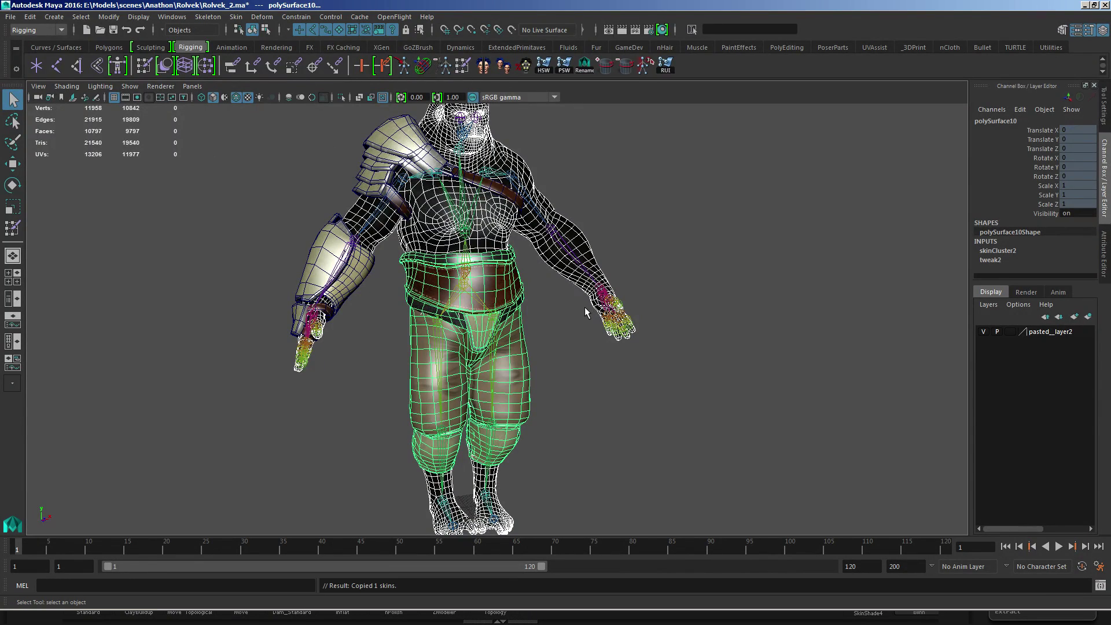
# Step: Raise the left thigh and bend the left shin to test how the leg armor deforms
pyautogui.keyDown('alt'); pyautogui.moveTo(584, 307); pyautogui.dragTo(554, 367); pyautogui.keyUp('alt')
pyautogui.click(489, 349)
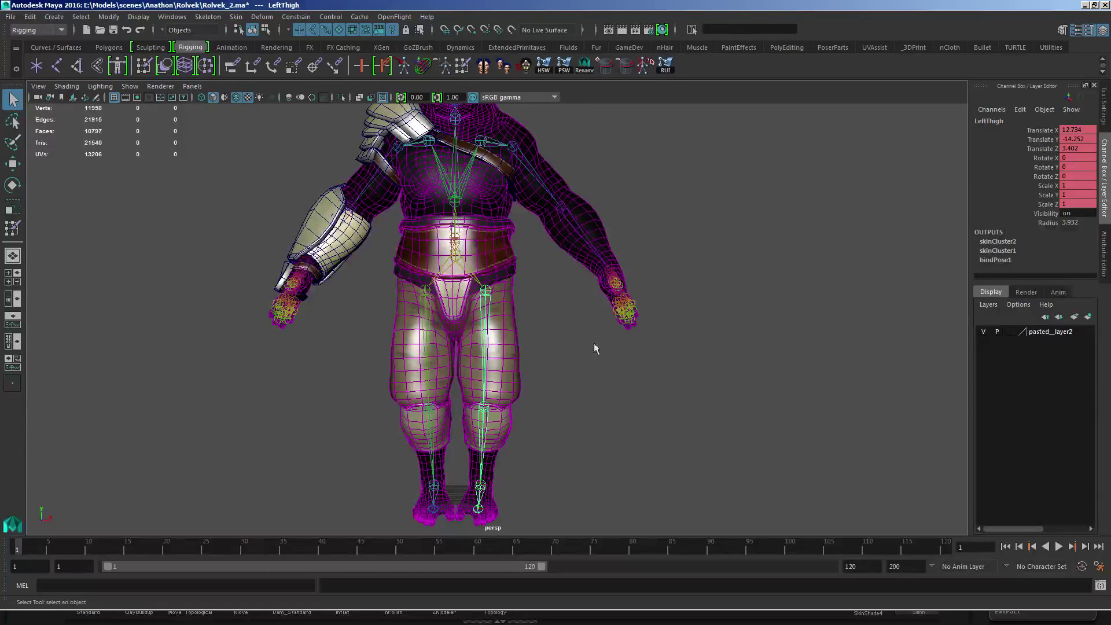
pyautogui.press('e')
pyautogui.moveTo(608, 427); pyautogui.dragTo(646, 372, button='middle')
pyautogui.press('Down')
pyautogui.moveTo(601, 371); pyautogui.dragTo(648, 389)
pyautogui.keyDown('alt'); pyautogui.moveTo(783, 310); pyautogui.dragTo(732, 311); pyautogui.keyUp('alt')
pyautogui.press('Up')
pyautogui.keyDown('alt'); pyautogui.moveTo(468, 321); pyautogui.dragTo(563, 243); pyautogui.keyUp('alt')
# Step: Bend the torso forward at the spine to test how the belt deforms
pyautogui.click(725, 191)
pyautogui.click(468, 224)
pyautogui.moveTo(492, 199); pyautogui.dragTo(492, 279)
pyautogui.moveTo(569, 212)
pyautogui.keyDown('alt'); pyautogui.mouseDown()
pyautogui.moveTo(724, 209)
pyautogui.moveTo(622, 231)
pyautogui.moveTo(570, 219)
pyautogui.mouseUp(); pyautogui.keyUp('alt')
# Step: Rotate the right thigh and shin to test the leg armor, and return the skeleton to its bind pose
pyautogui.click(438, 364)
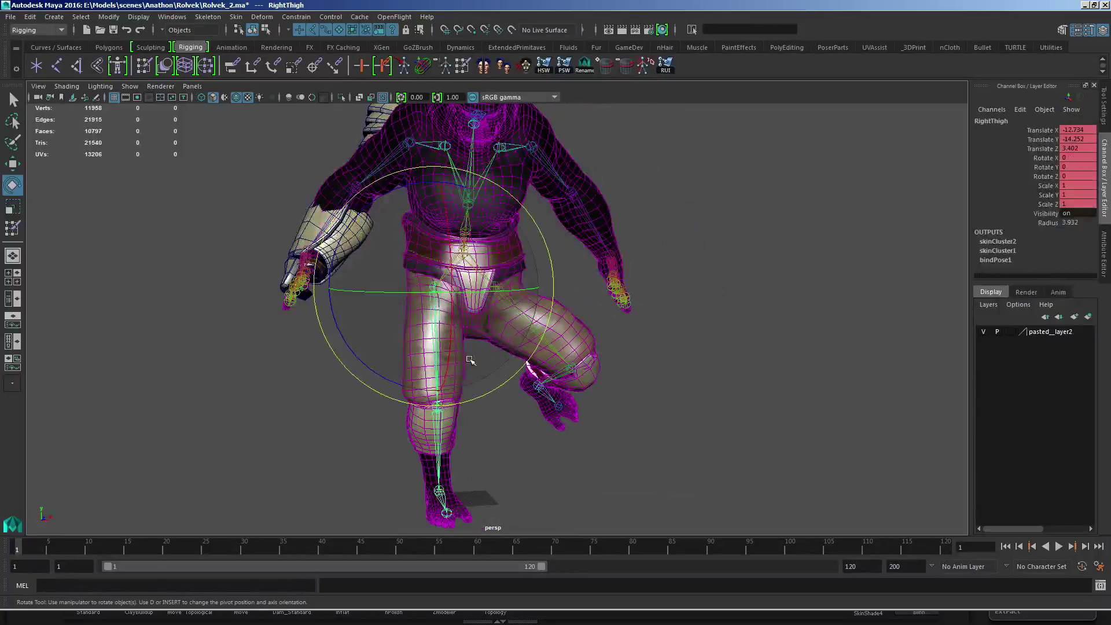
pyautogui.moveTo(470, 360); pyautogui.dragTo(645, 279)
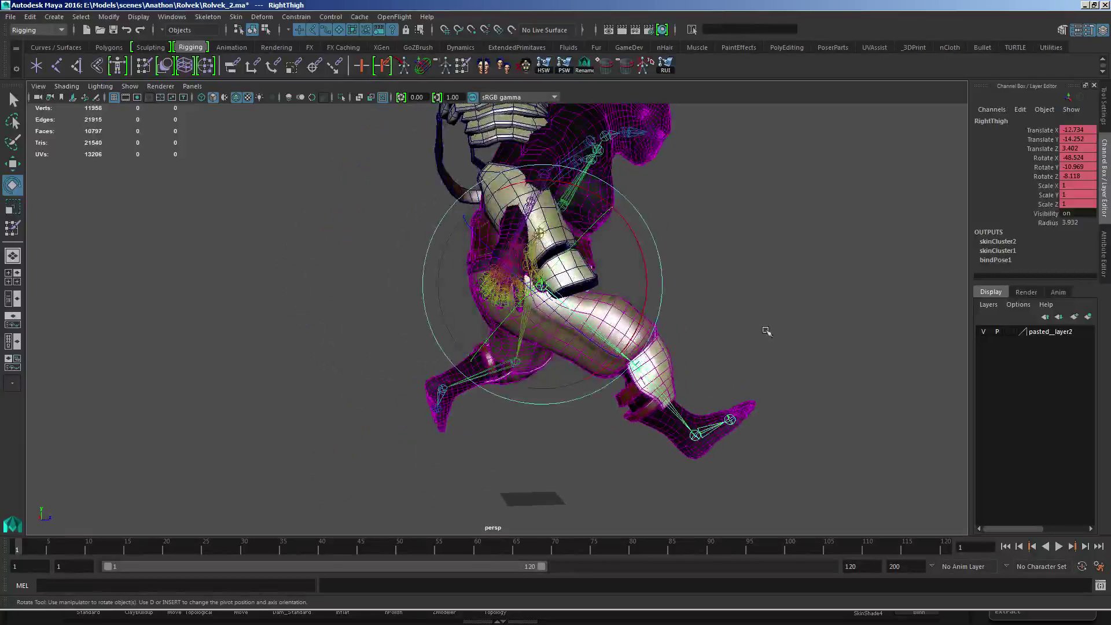
pyautogui.press('Down')
pyautogui.moveTo(779, 331); pyautogui.dragTo(650, 397)
pyautogui.keyDown('alt'); pyautogui.moveTo(445, 183); pyautogui.dragTo(505, 174); pyautogui.keyUp('alt')
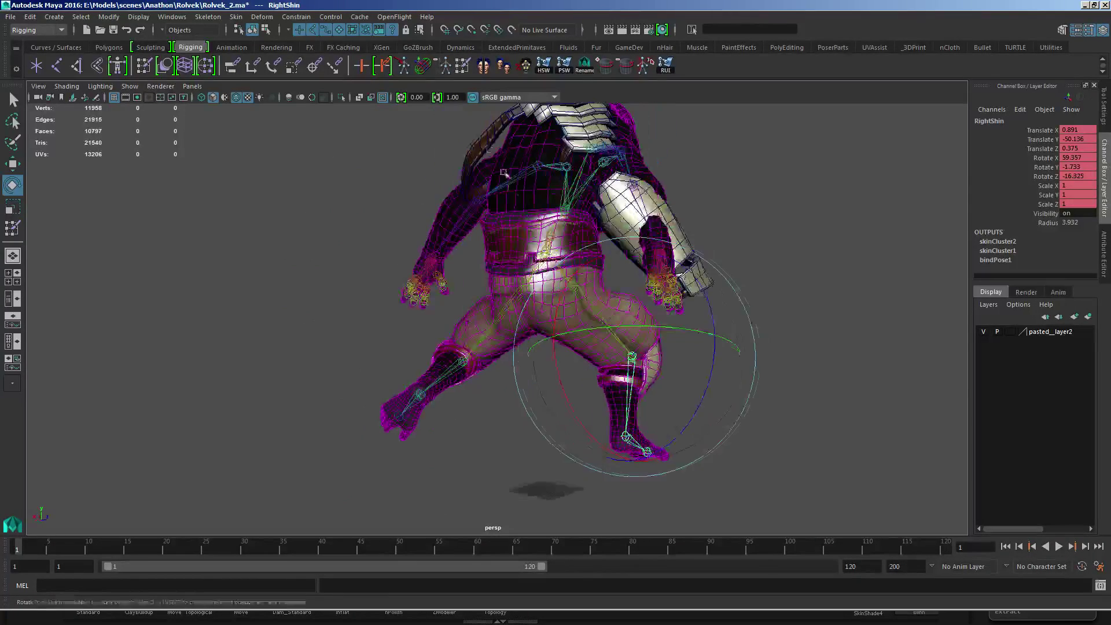
pyautogui.click(404, 67)
pyautogui.keyDown('alt'); pyautogui.moveTo(426, 168); pyautogui.dragTo(454, 305); pyautogui.keyUp('alt')
pyautogui.press('q')
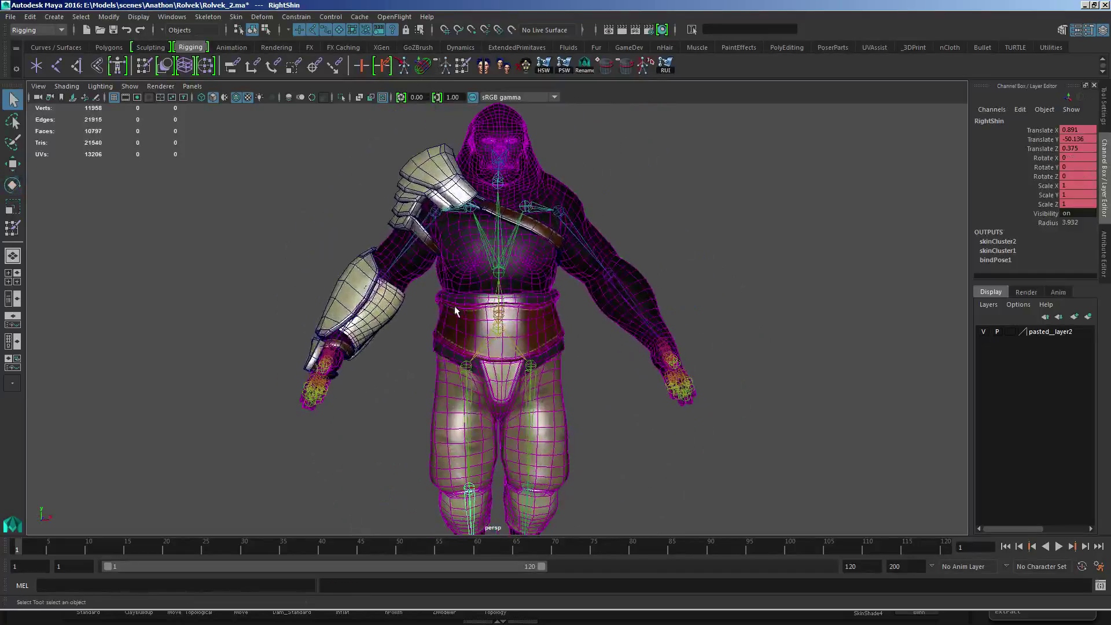
# Step: Smooth bind the hand guard to the Body skeleton
pyautogui.click(387, 314)
pyautogui.keyDown('alt'); pyautogui.moveTo(387, 314); pyautogui.dragTo(418, 298); pyautogui.keyUp('alt')
pyautogui.click(332, 352)
pyautogui.keyDown('alt'); pyautogui.moveTo(341, 350); pyautogui.dragTo(405, 318, button='middle'); pyautogui.keyUp('alt')
pyautogui.keyDown('alt'); pyautogui.moveTo(405, 318); pyautogui.dragTo(476, 332, button='right'); pyautogui.keyUp('alt')
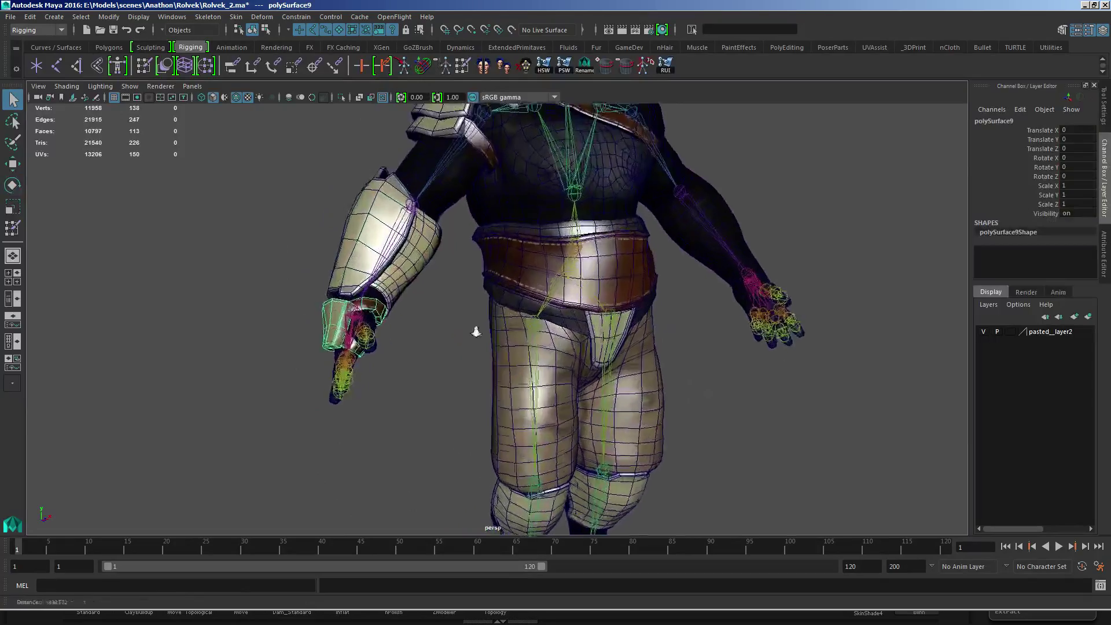
pyautogui.keyDown('alt'); pyautogui.moveTo(476, 331); pyautogui.dragTo(465, 316); pyautogui.keyUp('alt')
pyautogui.keyDown('alt'); pyautogui.moveTo(465, 316); pyautogui.dragTo(461, 335, button='middle'); pyautogui.keyUp('alt')
pyautogui.keyDown('alt'); pyautogui.moveTo(461, 335); pyautogui.dragTo(284, 357); pyautogui.keyUp('alt')
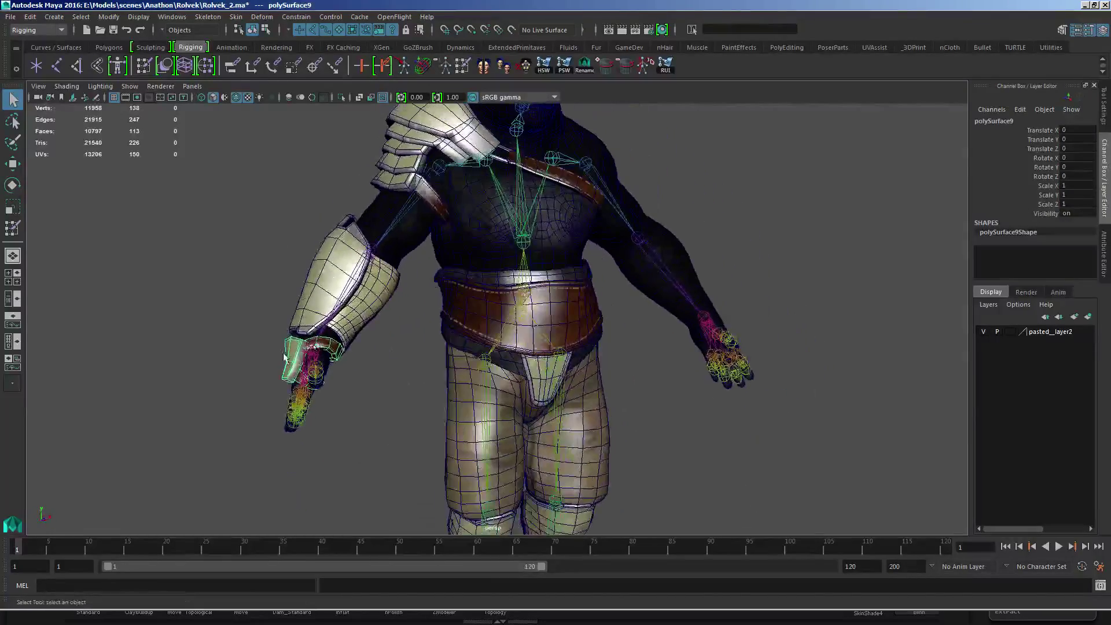
pyautogui.click(543, 298)
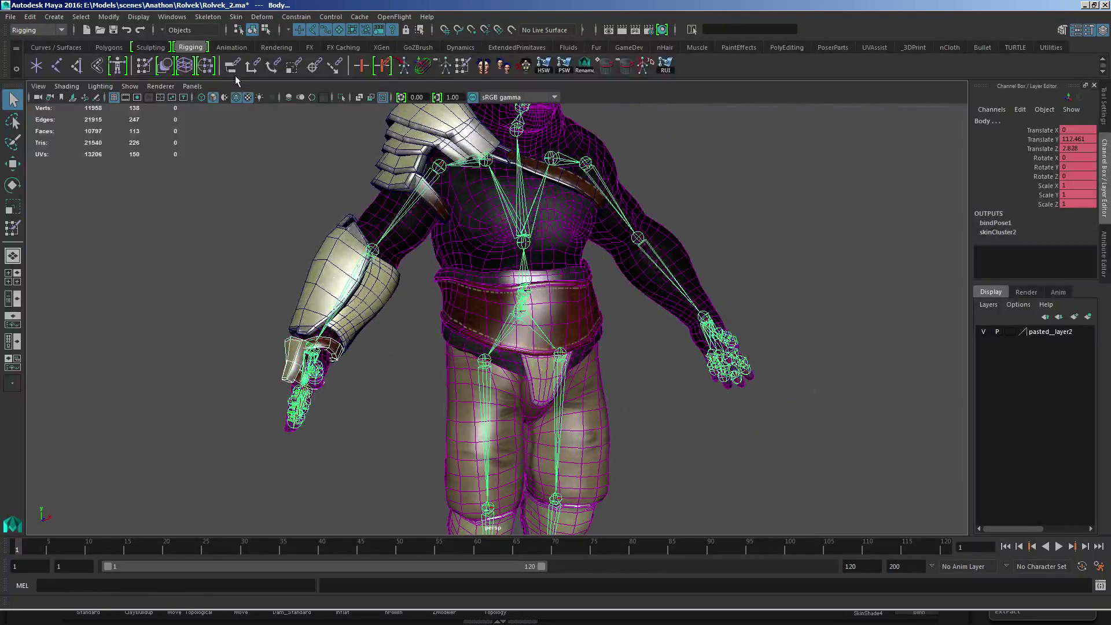
pyautogui.click(102, 70)
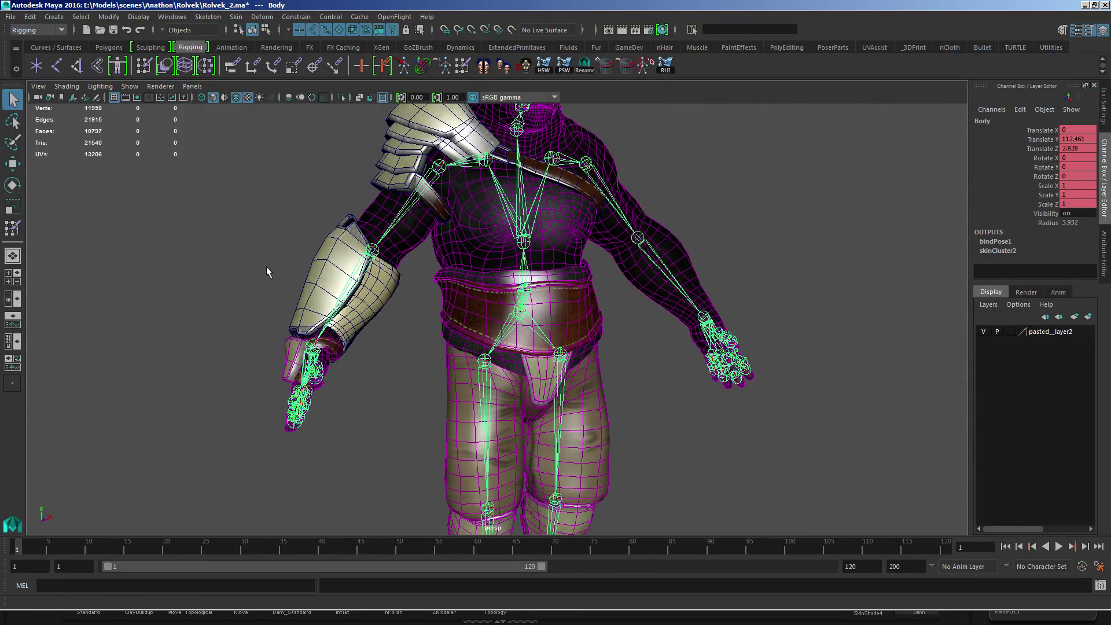
# Step: Copy the skin weights from the character's body mesh to the hand guard
pyautogui.keyDown('alt'); pyautogui.moveTo(371, 334); pyautogui.dragTo(383, 331, button='middle'); pyautogui.keyUp('alt')
pyautogui.click(385, 304)
pyautogui.click(351, 340)
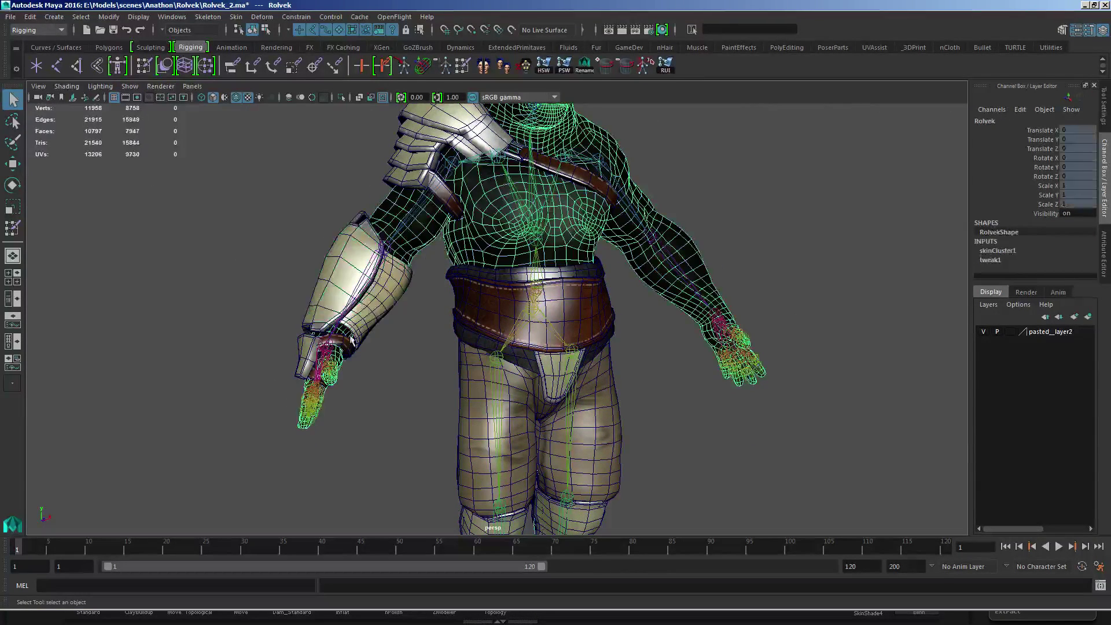
pyautogui.click(300, 355)
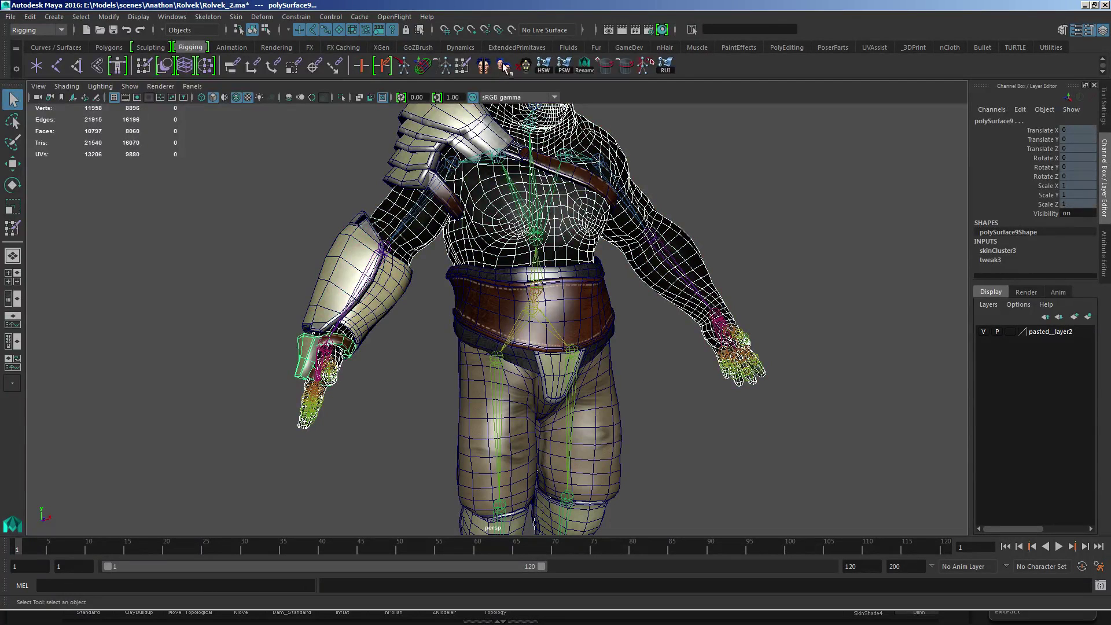
# Step: Smooth bind the forearm guard to the skeleton and copy the body mesh's skin weights onto it
pyautogui.keyDown('alt'); pyautogui.moveTo(415, 295); pyautogui.dragTo(405, 333); pyautogui.keyUp('alt')
pyautogui.click(338, 352)
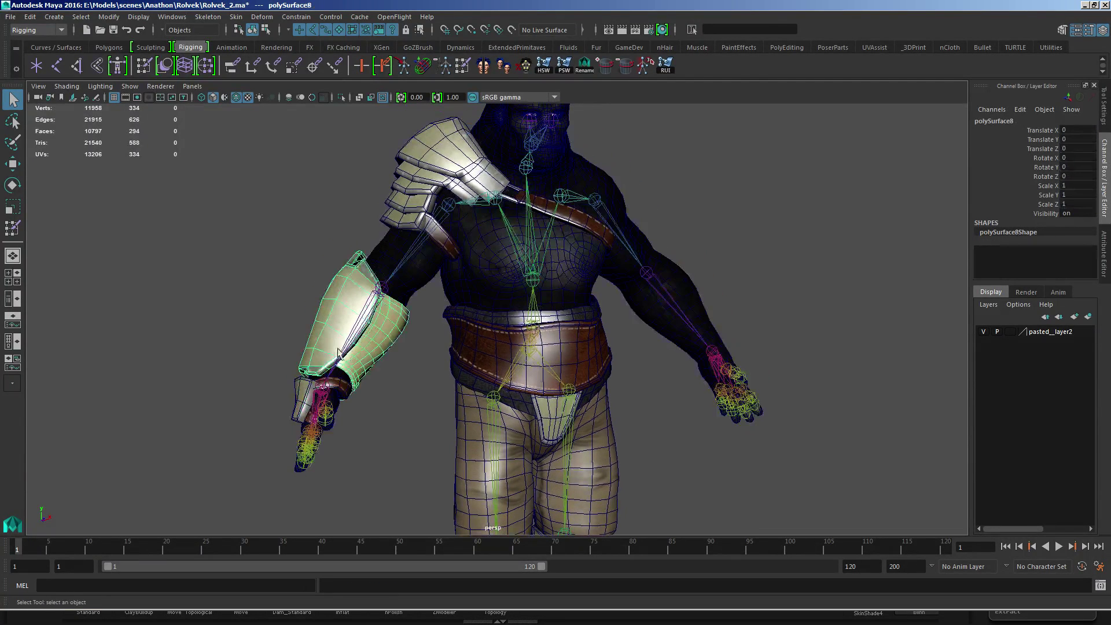
pyautogui.moveTo(512, 383); pyautogui.dragTo(514, 383)
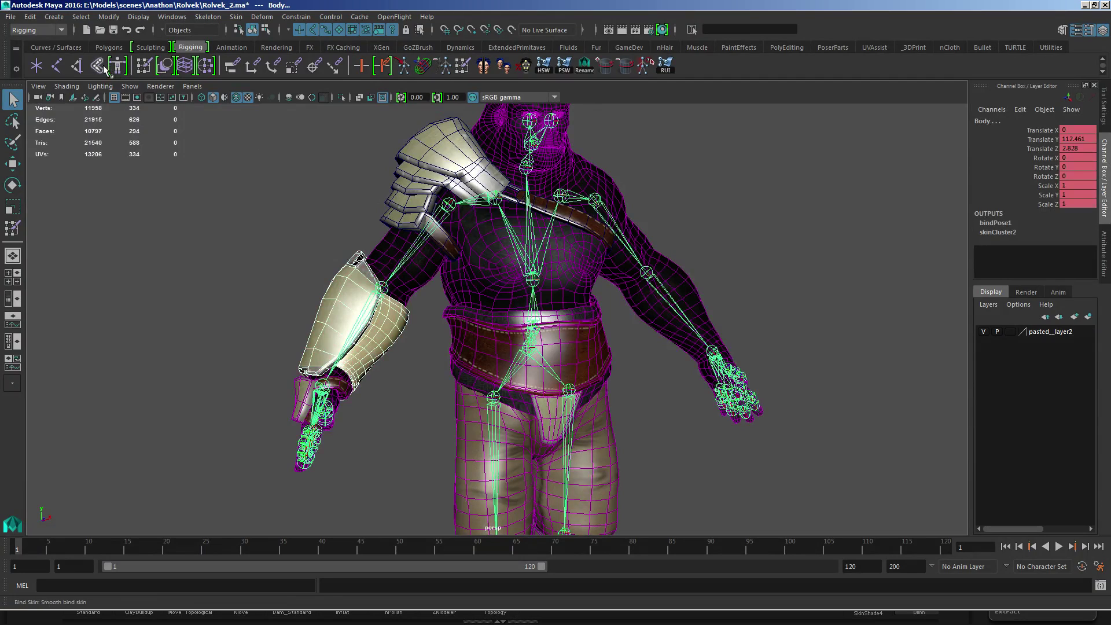
pyautogui.click(479, 294)
pyautogui.keyDown('shift'); pyautogui.click(336, 299); pyautogui.keyUp('shift')
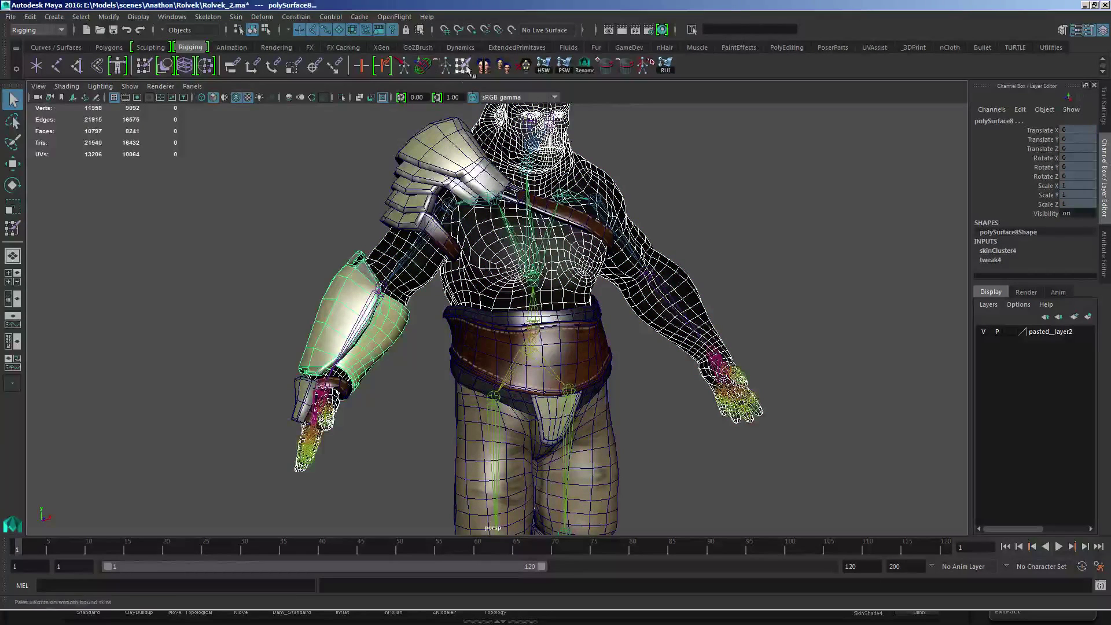
# Step: Smooth bind the shoulder armor with its chest strap to the skeleton and copy the body mesh's skin weights onto it
pyautogui.keyDown('alt'); pyautogui.moveTo(528, 325); pyautogui.dragTo(485, 426, button='middle'); pyautogui.keyUp('alt')
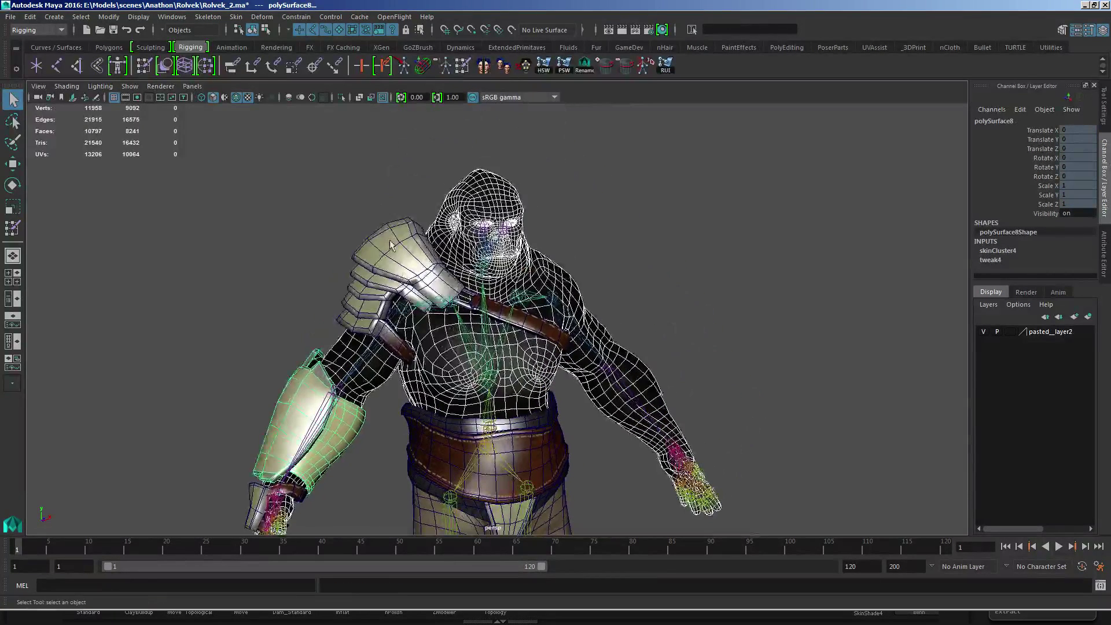
pyautogui.click(402, 273)
pyautogui.click(491, 431)
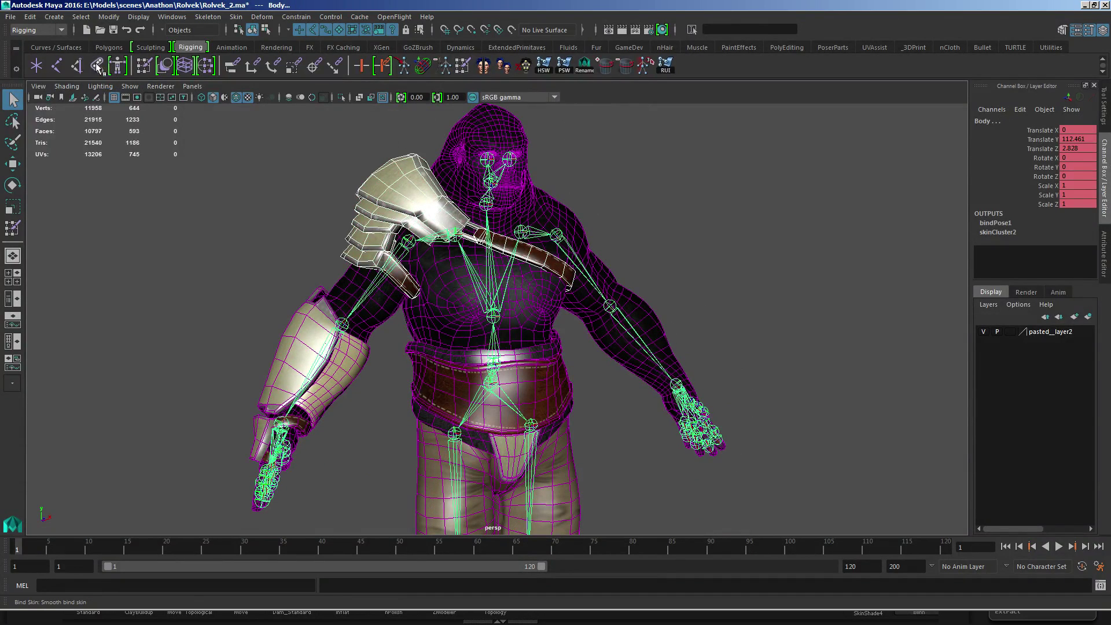
pyautogui.keyDown('alt'); pyautogui.moveTo(475, 258); pyautogui.dragTo(471, 288, button='middle'); pyautogui.keyUp('alt')
pyautogui.click(471, 288)
pyautogui.keyDown('shift'); pyautogui.click(396, 205); pyautogui.keyUp('shift')
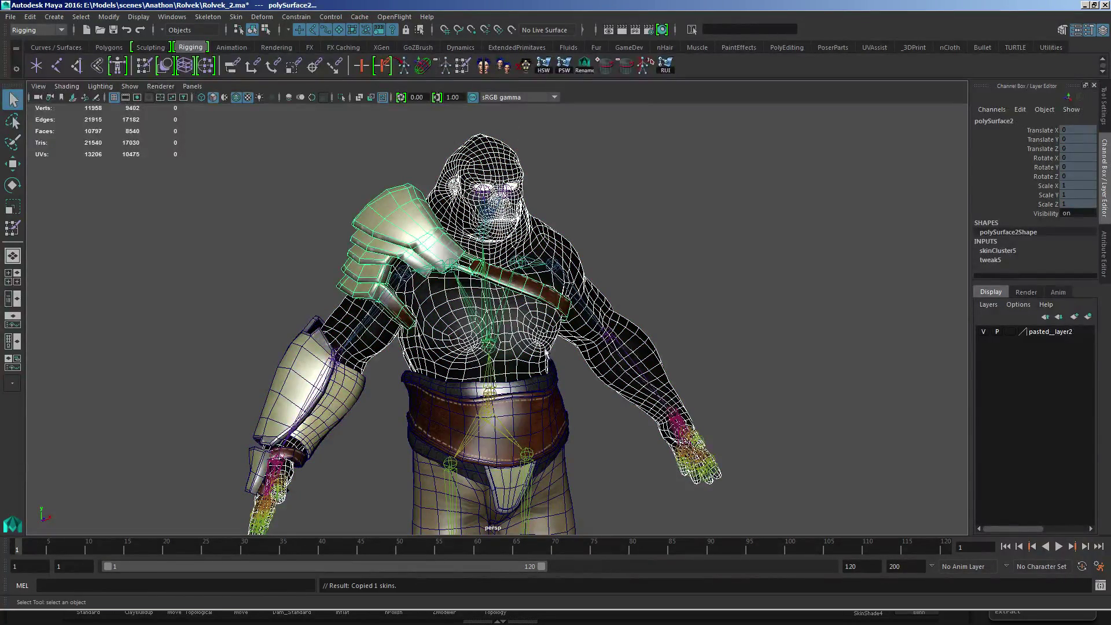
# Step: Raise the right arm to shoulder height by rotating its shoulder joint, and rotate the right collar about -24 degrees in Z
pyautogui.keyDown('alt'); pyautogui.moveTo(545, 352); pyautogui.dragTo(578, 324, button='middle'); pyautogui.keyUp('alt')
pyautogui.keyDown('alt'); pyautogui.moveTo(578, 324); pyautogui.dragTo(547, 295, button='right'); pyautogui.keyUp('alt')
pyautogui.keyDown('alt'); pyautogui.moveTo(547, 295); pyautogui.dragTo(524, 231); pyautogui.keyUp('alt')
pyautogui.click(434, 276)
pyautogui.press('e')
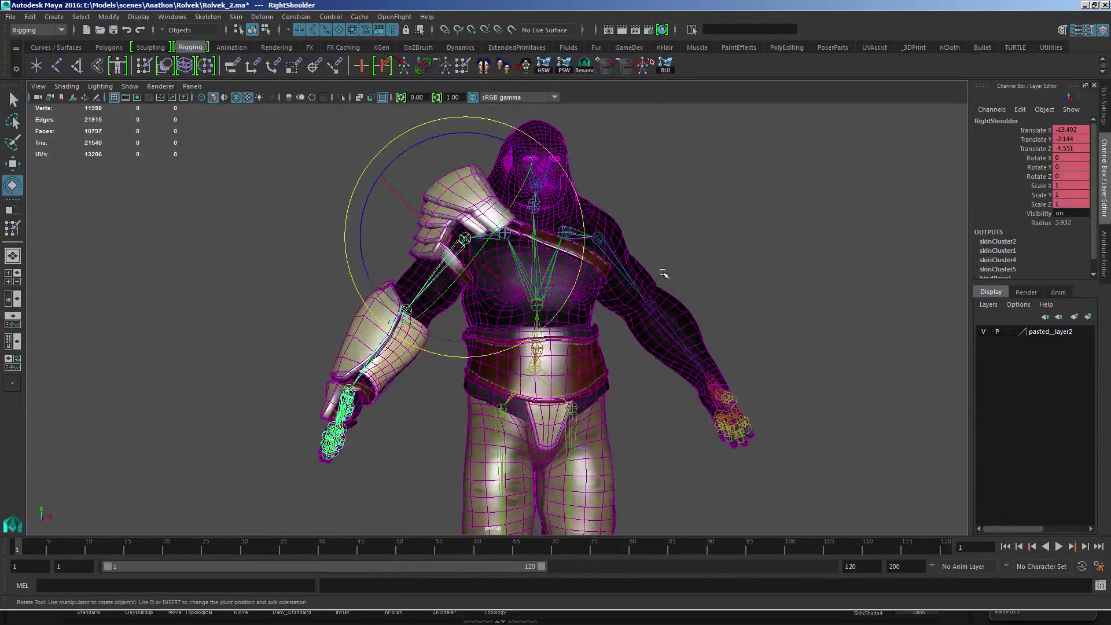
pyautogui.press('q')
pyautogui.keyDown('alt'); pyautogui.moveTo(524, 186); pyautogui.dragTo(616, 238); pyautogui.keyUp('alt')
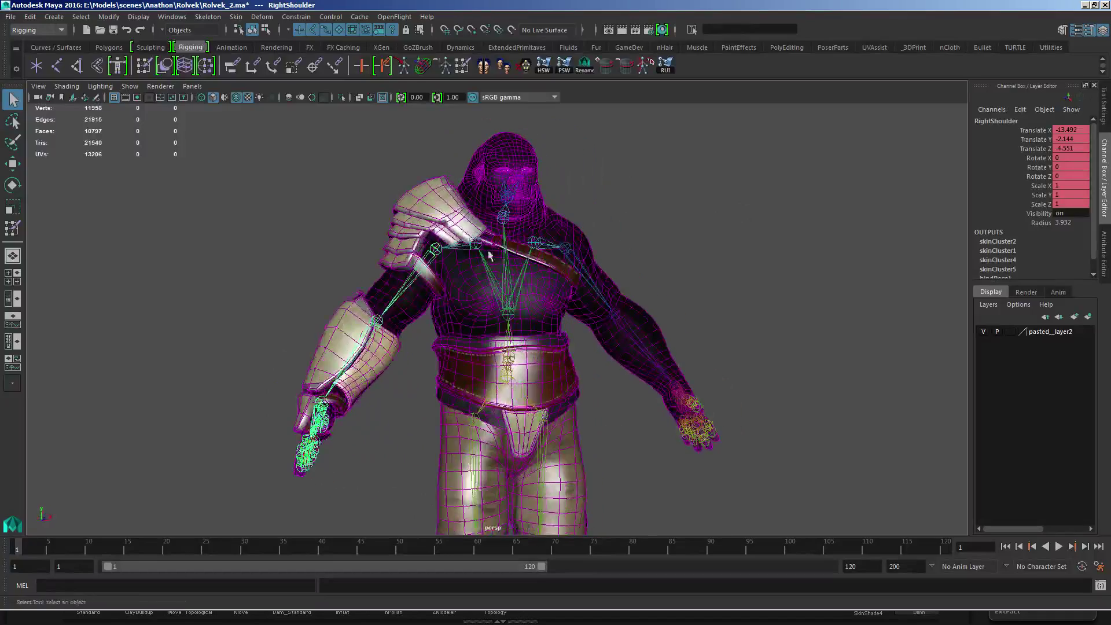
pyautogui.press('e')
pyautogui.moveTo(676, 234); pyautogui.dragTo(697, 269, button='middle')
pyautogui.press('Up')
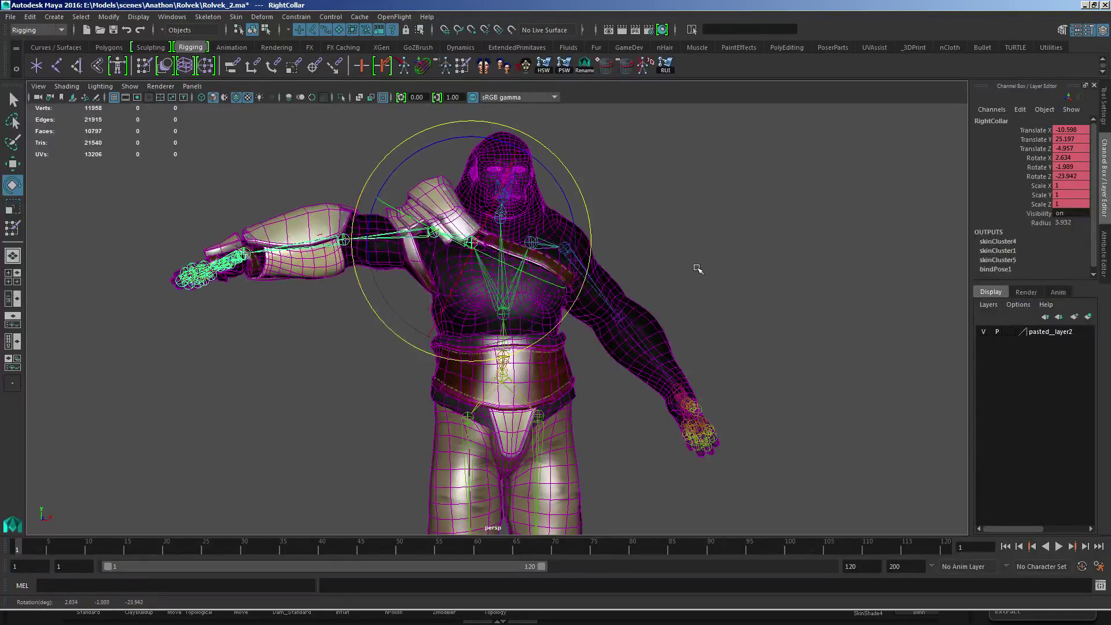
# Step: Select the shoulder armor mesh and pick the vertices of its strap under the raised right arm
pyautogui.keyDown('alt'); pyautogui.moveTo(430, 245); pyautogui.dragTo(518, 240); pyautogui.keyUp('alt')
pyautogui.press('q')
pyautogui.keyDown('alt'); pyautogui.moveTo(519, 241); pyautogui.dragTo(503, 233, button='right'); pyautogui.keyUp('alt')
pyautogui.keyDown('alt'); pyautogui.moveTo(503, 233); pyautogui.dragTo(538, 311); pyautogui.keyUp('alt')
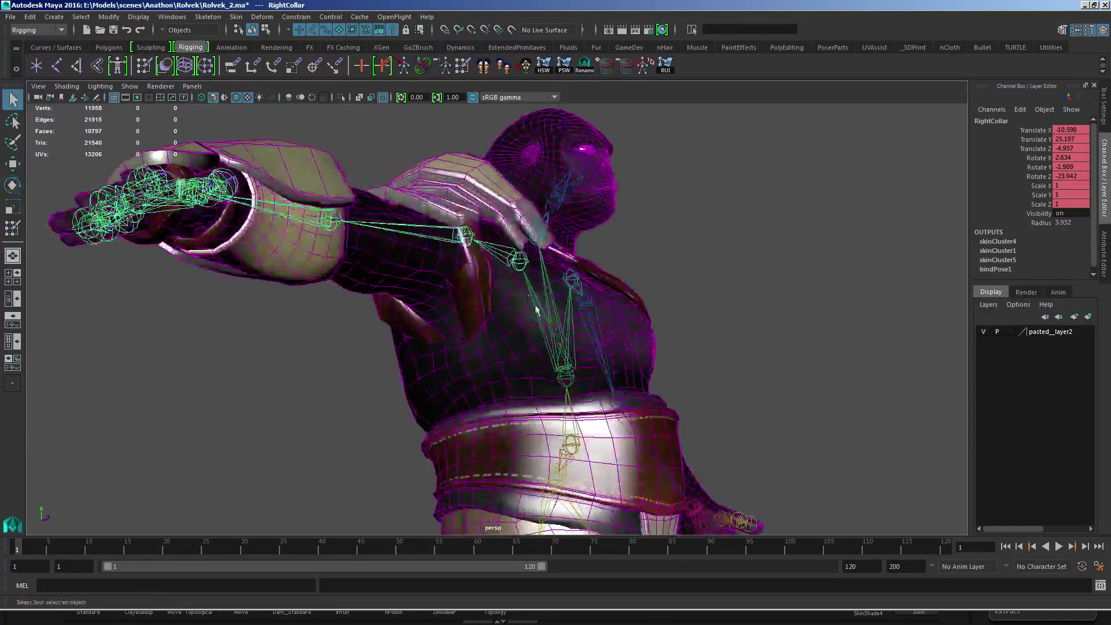
pyautogui.keyDown('alt'); pyautogui.moveTo(538, 311); pyautogui.dragTo(551, 306, button='middle'); pyautogui.keyUp('alt')
pyautogui.click(495, 287)
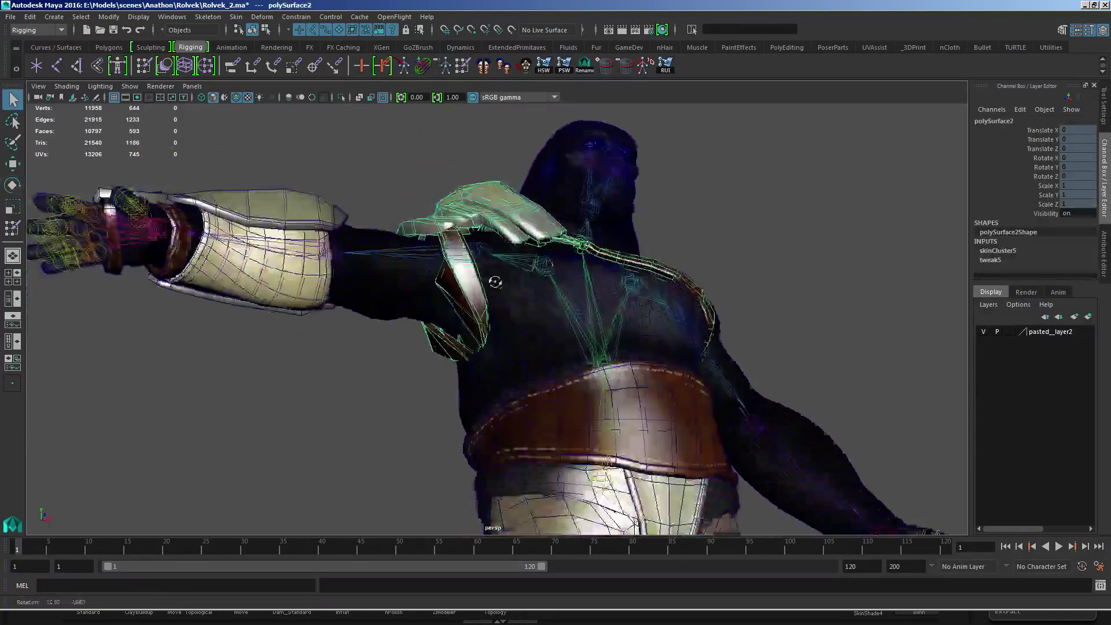
pyautogui.moveTo(494, 287)
pyautogui.keyDown('alt'); pyautogui.mouseDown()
pyautogui.moveTo(517, 291)
pyautogui.moveTo(399, 270)
pyautogui.moveTo(519, 325)
pyautogui.moveTo(493, 366)
pyautogui.mouseUp(); pyautogui.keyUp('alt')
pyautogui.press('F9')
pyautogui.press('4')
pyautogui.moveTo(500, 355)
pyautogui.mouseDown()
pyautogui.moveTo(435, 414)
pyautogui.moveTo(525, 334)
pyautogui.moveTo(526, 311)
pyautogui.moveTo(513, 308)
pyautogui.mouseUp()
pyautogui.press('5')
pyautogui.press('6')
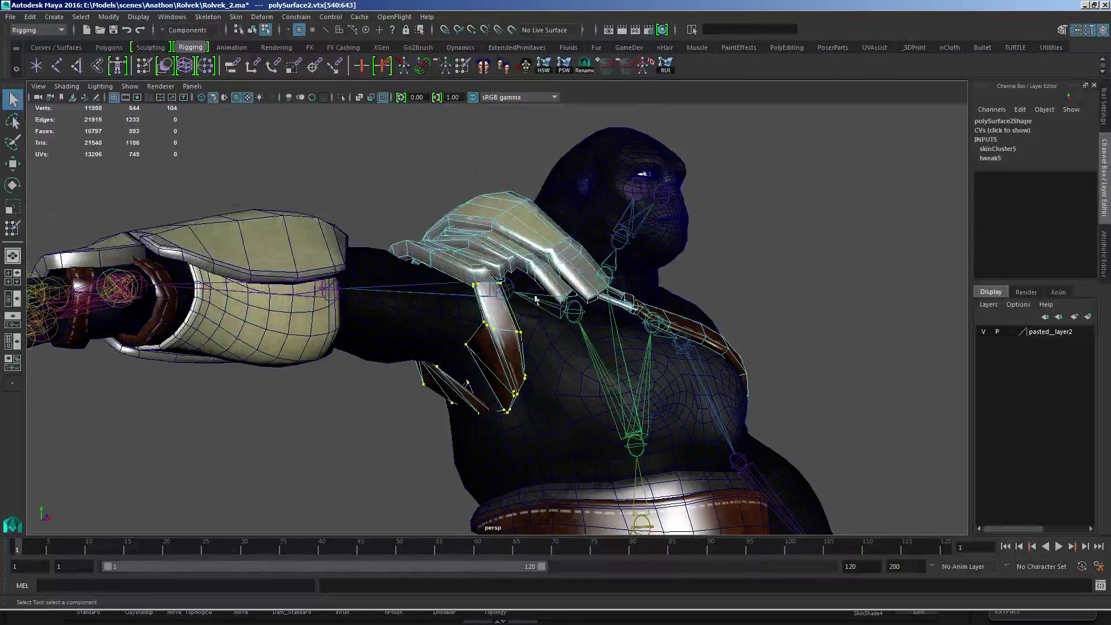
# Step: Start Paint Skin Weights on the selected strap vertices, show its settings and choose the soft brush profile
pyautogui.click(462, 65)
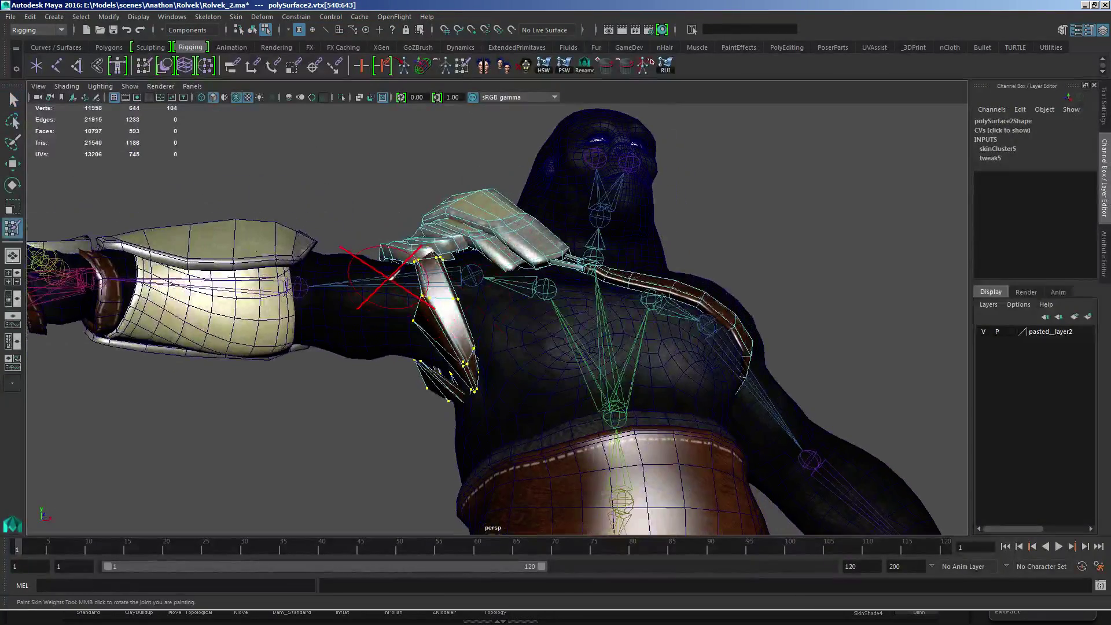
pyautogui.keyDown('alt'); pyautogui.moveTo(388, 277); pyautogui.dragTo(422, 238); pyautogui.keyUp('alt')
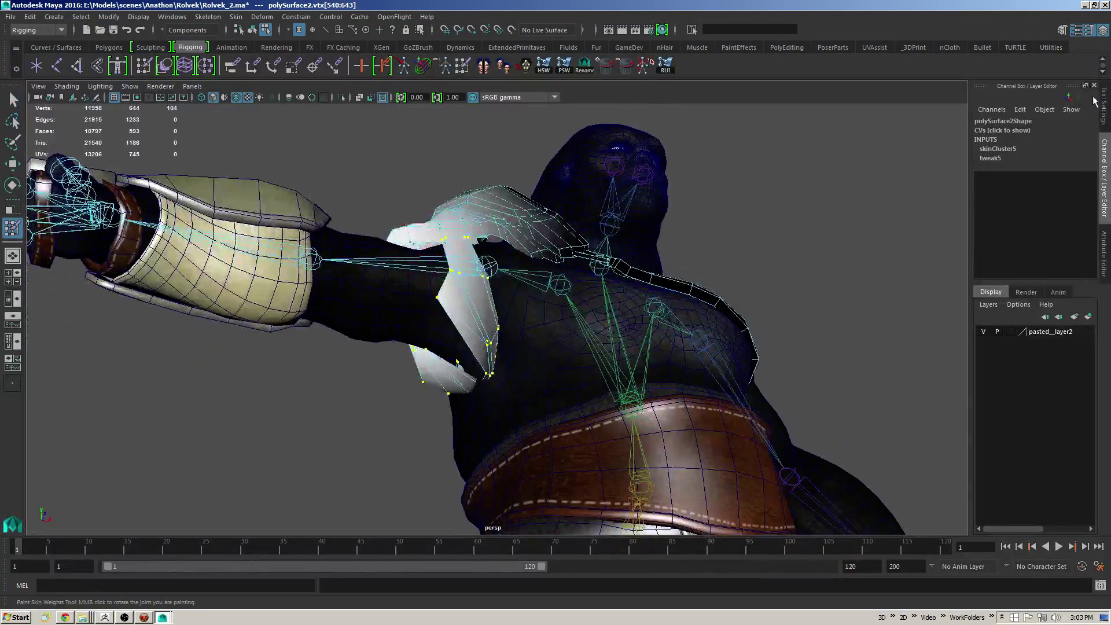
pyautogui.click(1102, 105)
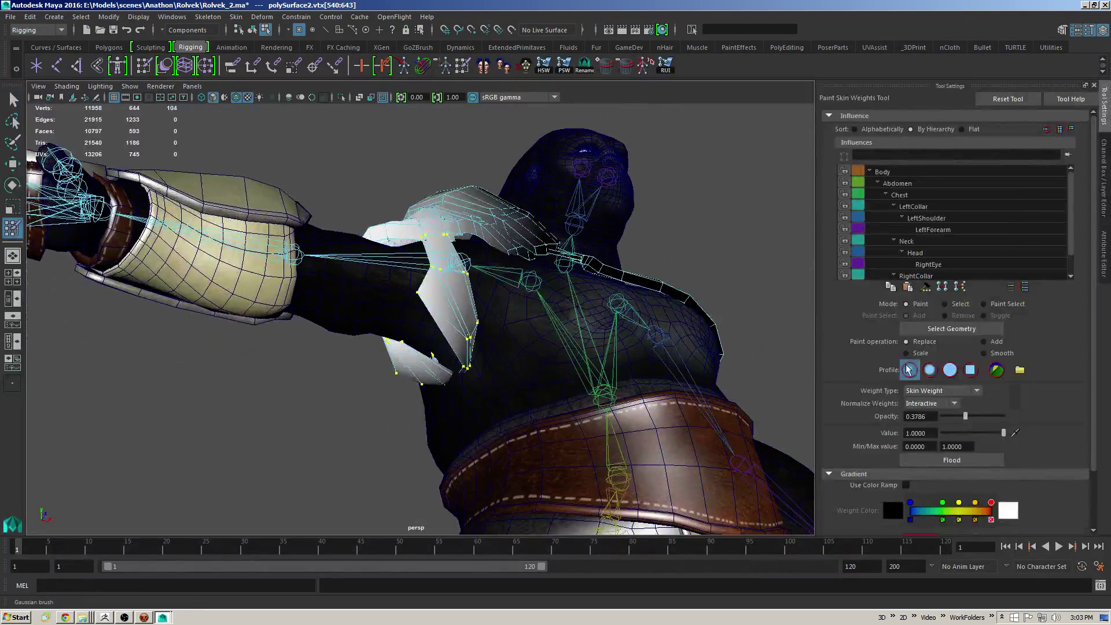
pyautogui.click(929, 369)
# Step: Try replacing the strap vertices' weights at opacity 1.0 and value 1.0, and undo the attempt
pyautogui.keyDown('alt'); pyautogui.moveTo(544, 356); pyautogui.dragTo(524, 347); pyautogui.keyUp('alt')
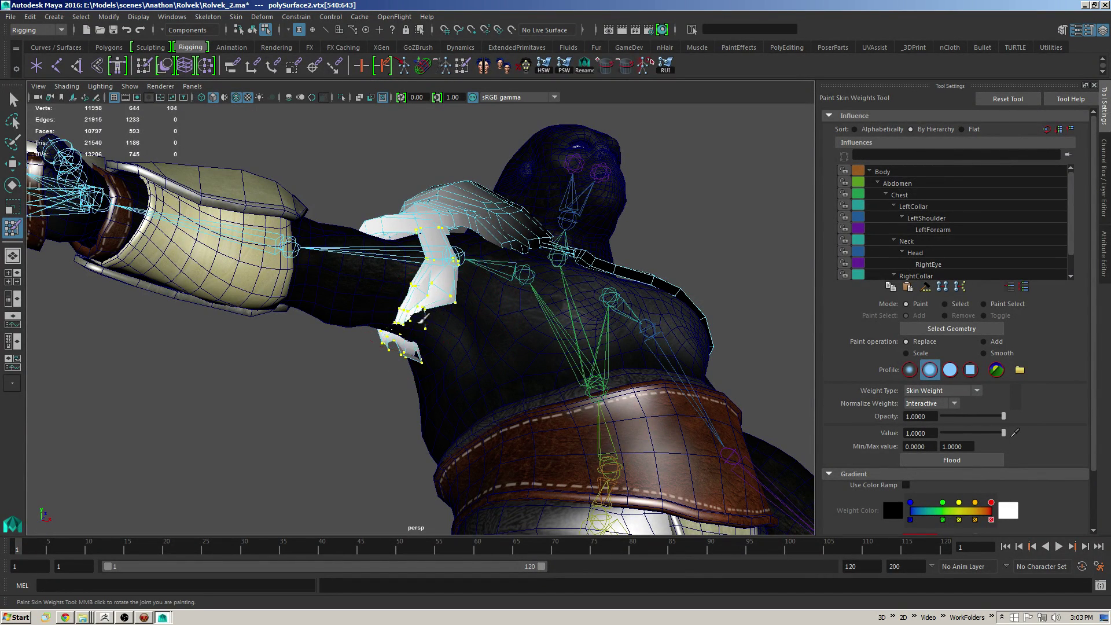
pyautogui.keyDown('alt'); pyautogui.moveTo(379, 318); pyautogui.dragTo(418, 333); pyautogui.keyUp('alt')
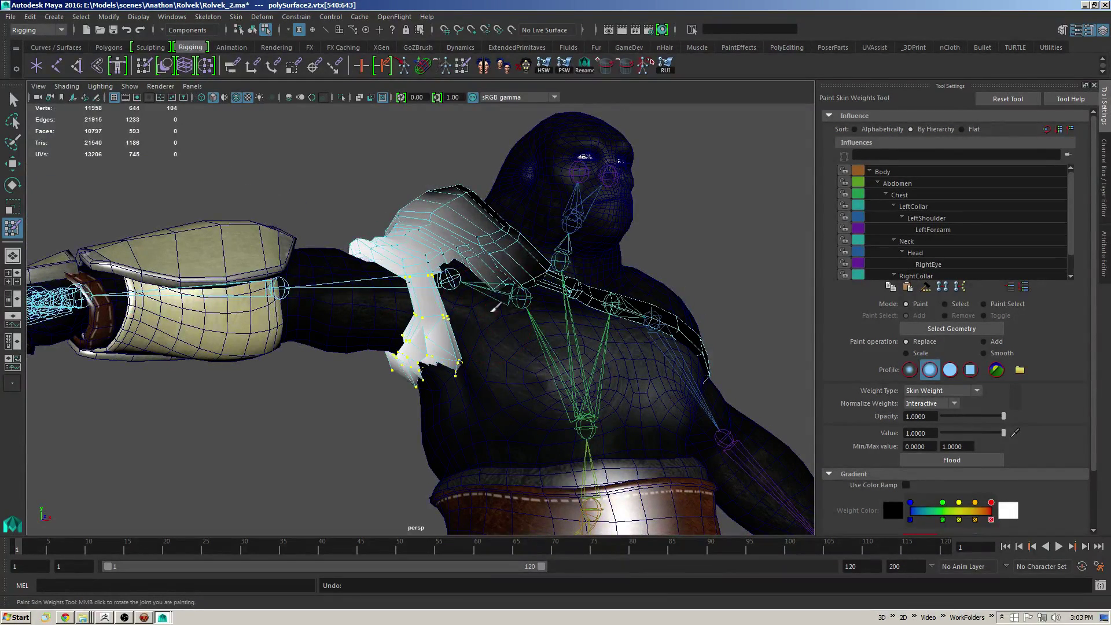
pyautogui.hotkey('ctrl', 'z')
pyautogui.hotkey('ctrl', 'z')
pyautogui.moveTo(474, 313)
pyautogui.keyDown('alt'); pyautogui.mouseDown()
pyautogui.moveTo(517, 299)
pyautogui.moveTo(481, 310)
pyautogui.moveTo(451, 289)
pyautogui.moveTo(467, 277)
pyautogui.mouseUp(); pyautogui.keyUp('alt')
pyautogui.hotkey('ctrl', 'z')
pyautogui.hotkey('ctrl', 'z')
# Step: Reduce the selection to the lower strap vertices and flood them repeatedly using Add, opacity 0.2136 and value 0.2621
pyautogui.press('q')
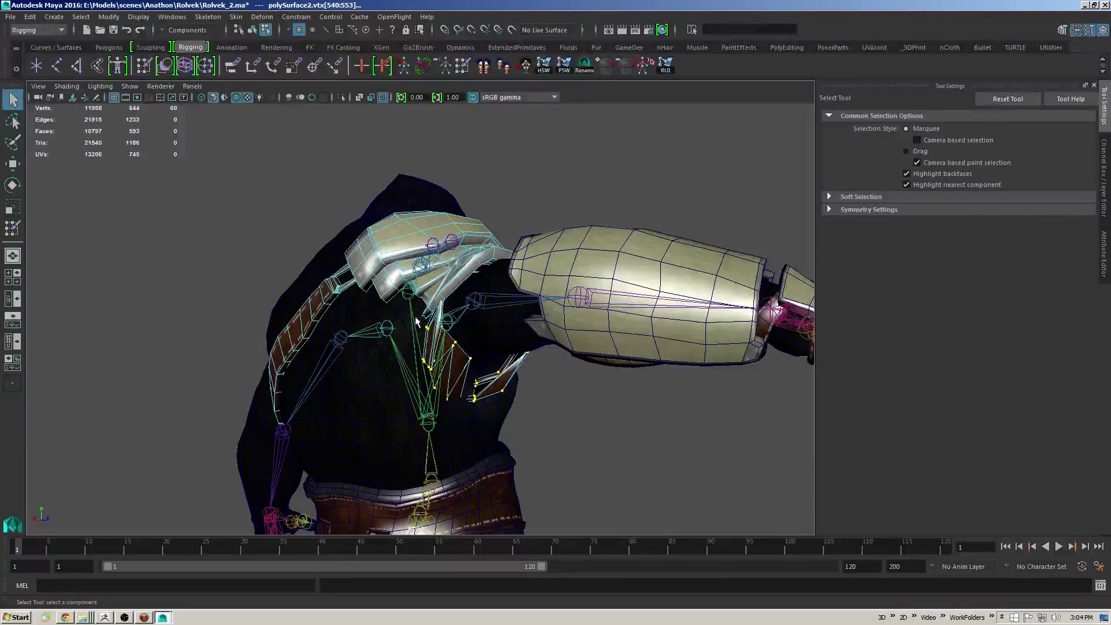
pyautogui.moveTo(415, 321)
pyautogui.keyDown('alt'); pyautogui.mouseDown()
pyautogui.moveTo(484, 315)
pyautogui.moveTo(449, 293)
pyautogui.moveTo(453, 307)
pyautogui.moveTo(305, 324)
pyautogui.mouseUp(); pyautogui.keyUp('alt')
pyautogui.press('y')
pyautogui.moveTo(988, 416)
pyautogui.mouseDown()
pyautogui.moveTo(956, 416)
pyautogui.moveTo(936, 433)
pyautogui.mouseUp()
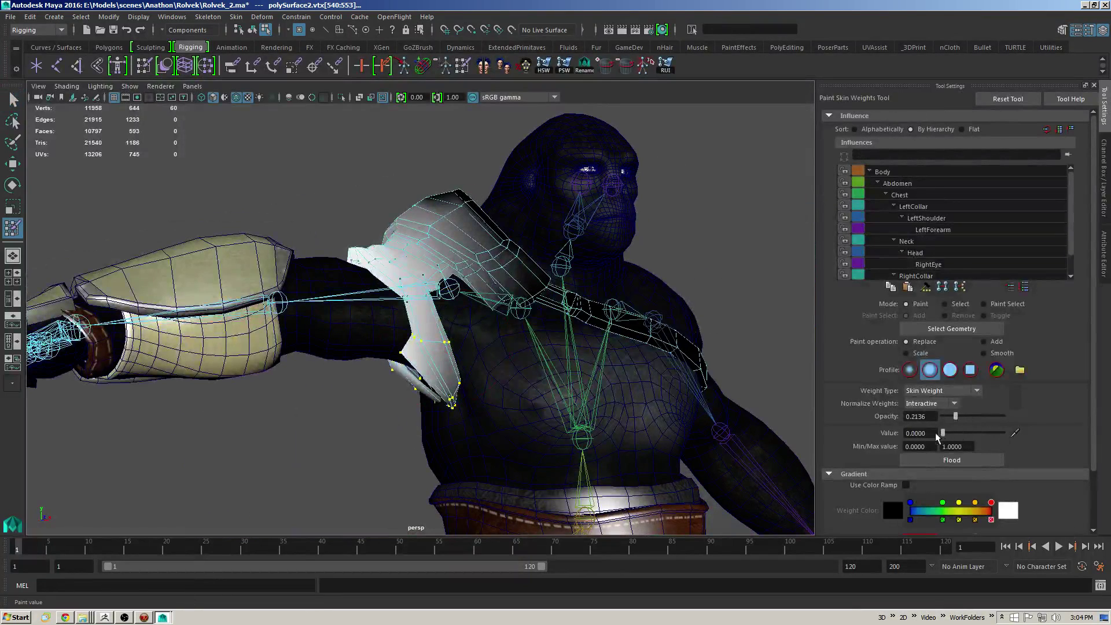
pyautogui.click(950, 464)
pyautogui.moveTo(943, 433); pyautogui.dragTo(959, 433)
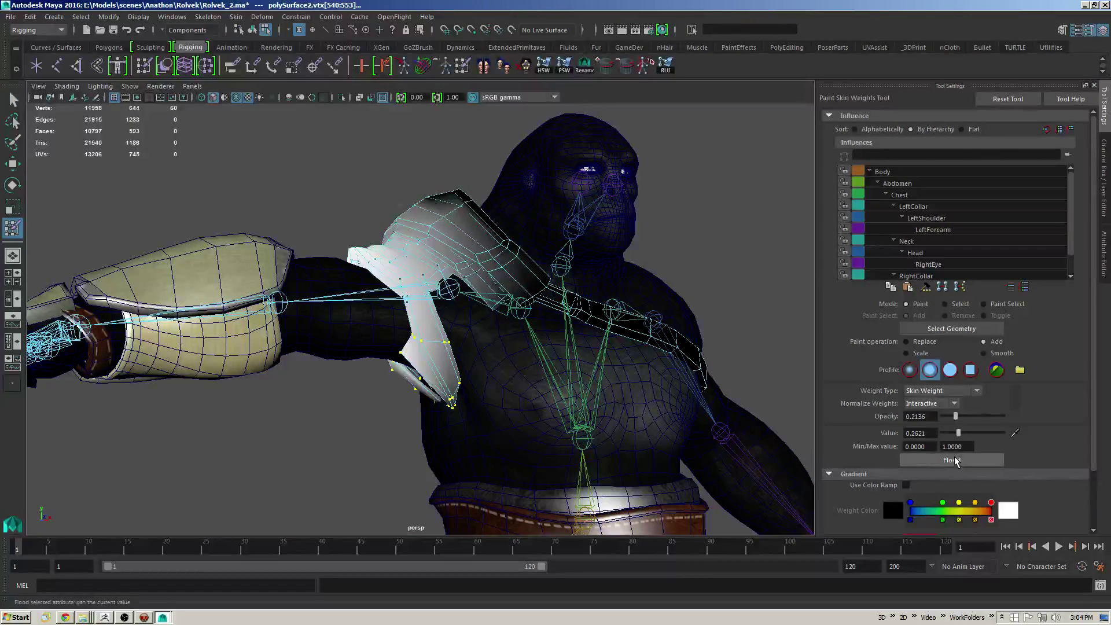
pyautogui.click(952, 461)
pyautogui.click(952, 461)
pyautogui.click(952, 460)
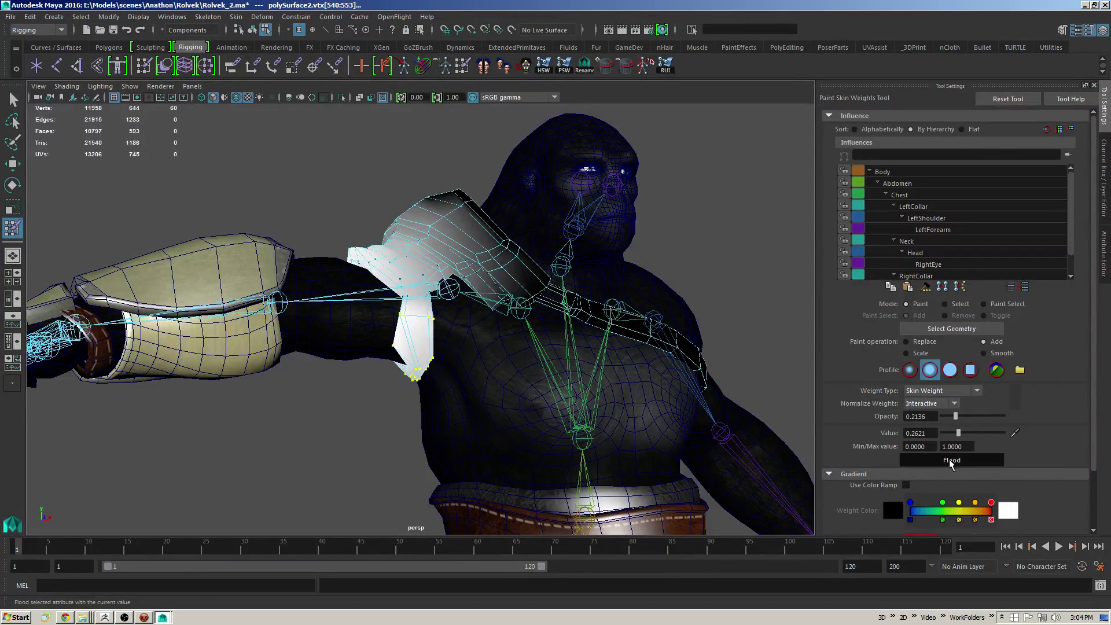
# Step: Check the strap around the armpit, make Chest the painted influence and set the paint operation to Replace
pyautogui.keyDown('alt'); pyautogui.moveTo(662, 421); pyautogui.dragTo(437, 313); pyautogui.keyUp('alt')
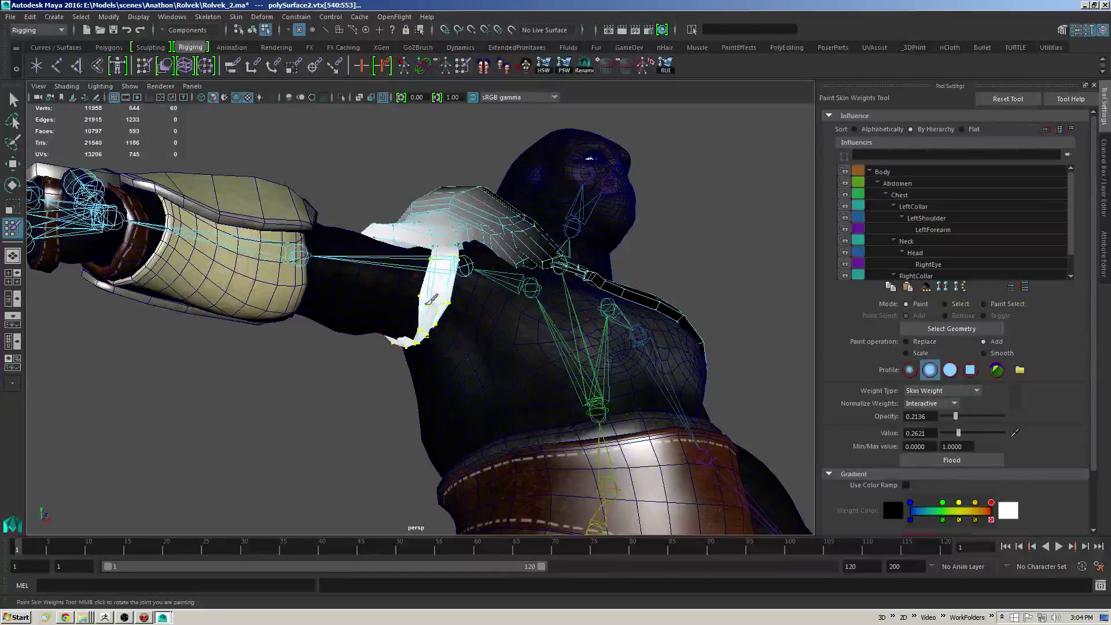
pyautogui.keyDown('alt'); pyautogui.moveTo(427, 328); pyautogui.dragTo(423, 316); pyautogui.keyUp('alt')
pyautogui.moveTo(413, 338)
pyautogui.keyDown('alt'); pyautogui.mouseDown()
pyautogui.moveTo(412, 297)
pyautogui.moveTo(480, 342)
pyautogui.mouseUp(); pyautogui.keyUp('alt')
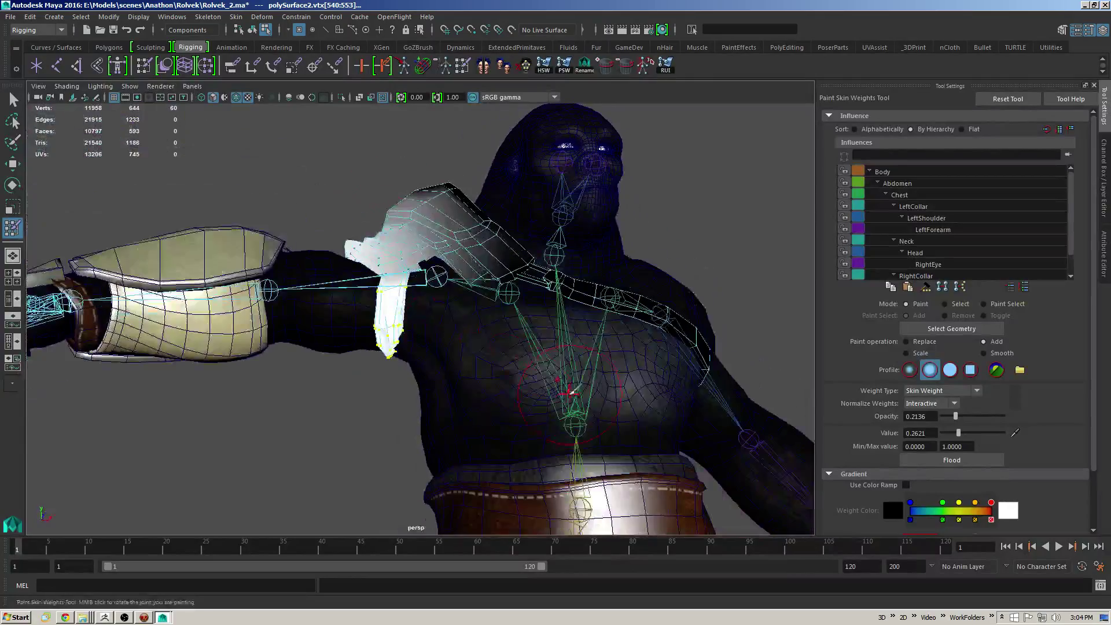
pyautogui.moveTo(570, 394); pyautogui.dragTo(580, 311, button='right')
pyautogui.keyDown('alt'); pyautogui.moveTo(491, 319); pyautogui.dragTo(507, 306); pyautogui.keyUp('alt')
pyautogui.click(917, 342)
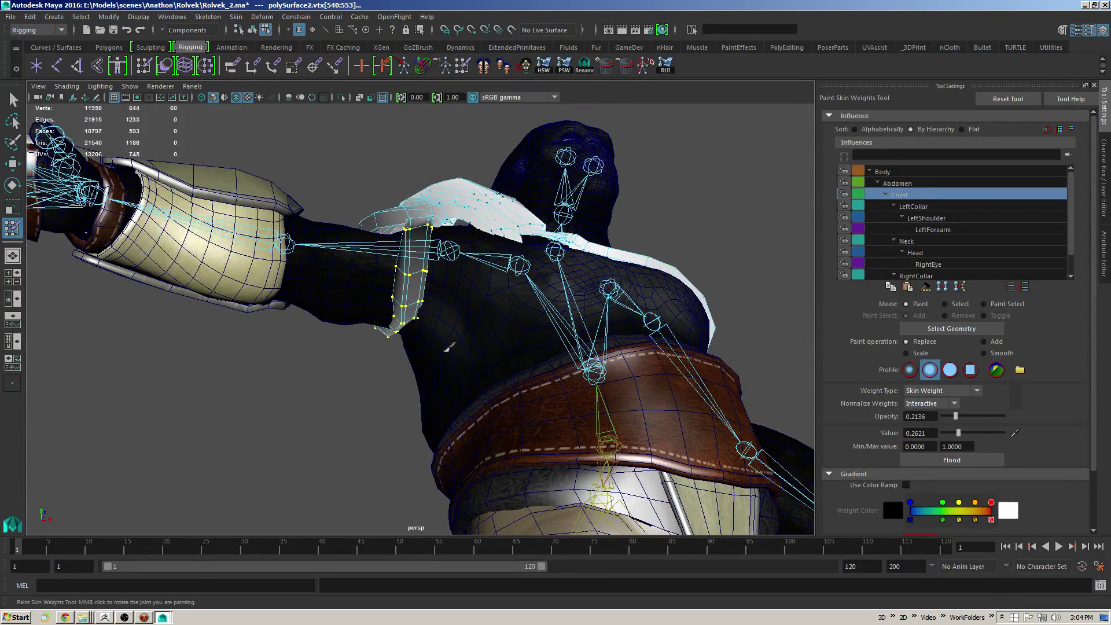
# Step: Undo the last strap edit and resume Paint Skin Weights on the lower strap vertices, viewed from behind
pyautogui.keyDown('alt'); pyautogui.moveTo(451, 349); pyautogui.dragTo(501, 322); pyautogui.keyUp('alt')
pyautogui.moveTo(719, 322); pyautogui.dragTo(720, 290, button='right')
pyautogui.moveTo(625, 285)
pyautogui.keyDown('alt'); pyautogui.mouseDown()
pyautogui.moveTo(491, 255)
pyautogui.moveTo(608, 244)
pyautogui.moveTo(607, 323)
pyautogui.moveTo(579, 327)
pyautogui.moveTo(482, 386)
pyautogui.moveTo(515, 361)
pyautogui.moveTo(548, 364)
pyautogui.moveTo(502, 340)
pyautogui.moveTo(492, 314)
pyautogui.mouseUp(); pyautogui.keyUp('alt')
pyautogui.press('q')
pyautogui.hotkey('ctrl', 'z')
pyautogui.press('y')
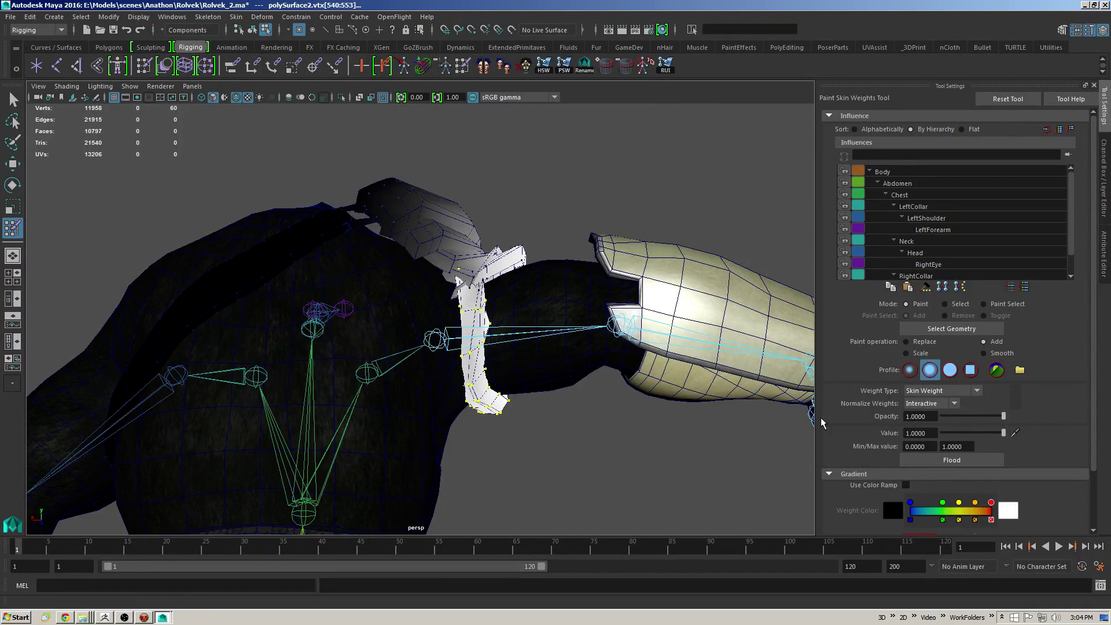
pyautogui.moveTo(499, 349)
pyautogui.keyDown('alt'); pyautogui.mouseDown()
pyautogui.moveTo(452, 330)
pyautogui.moveTo(442, 347)
pyautogui.moveTo(395, 328)
pyautogui.mouseUp(); pyautogui.keyUp('alt')
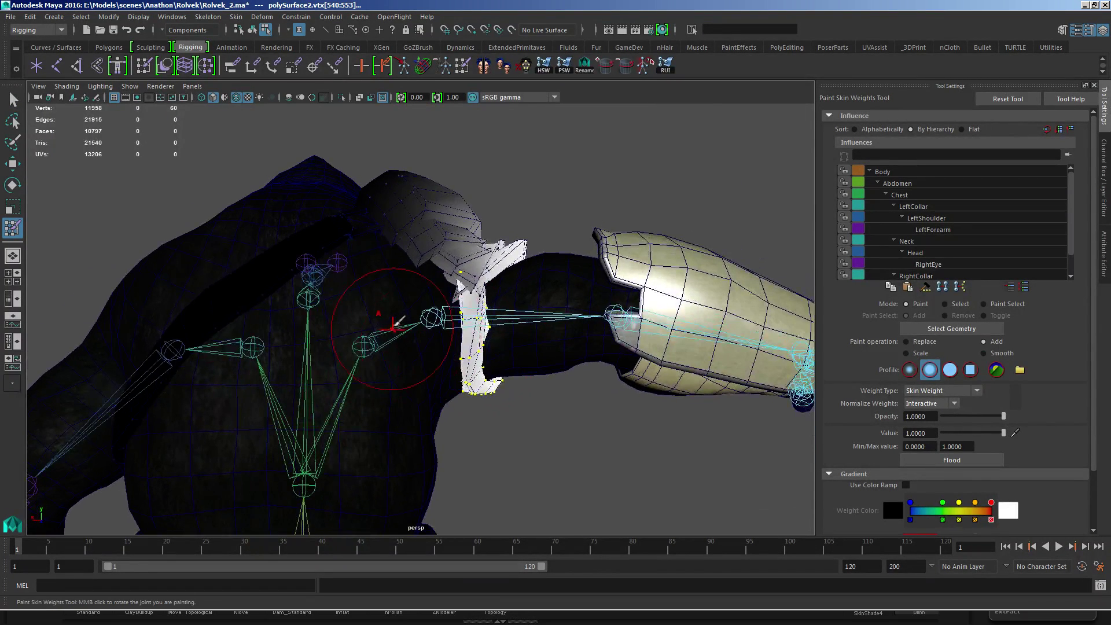
# Step: Make RightCollar the painted influence and add it to the strap vertices at opacity 0.3981 and value 0.0874
pyautogui.moveTo(392, 331); pyautogui.dragTo(404, 294, button='right')
pyautogui.moveTo(445, 305)
pyautogui.keyDown('alt'); pyautogui.mouseDown()
pyautogui.moveTo(427, 332)
pyautogui.moveTo(359, 332)
pyautogui.moveTo(441, 308)
pyautogui.mouseUp(); pyautogui.keyUp('alt')
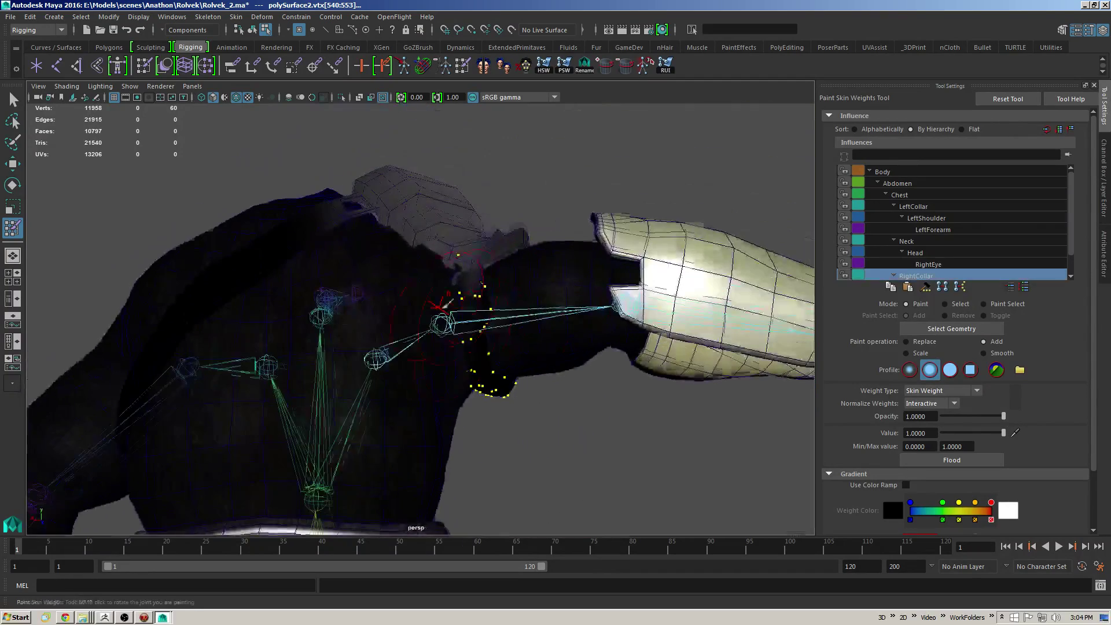
pyautogui.click(967, 416)
pyautogui.moveTo(964, 431); pyautogui.dragTo(948, 432)
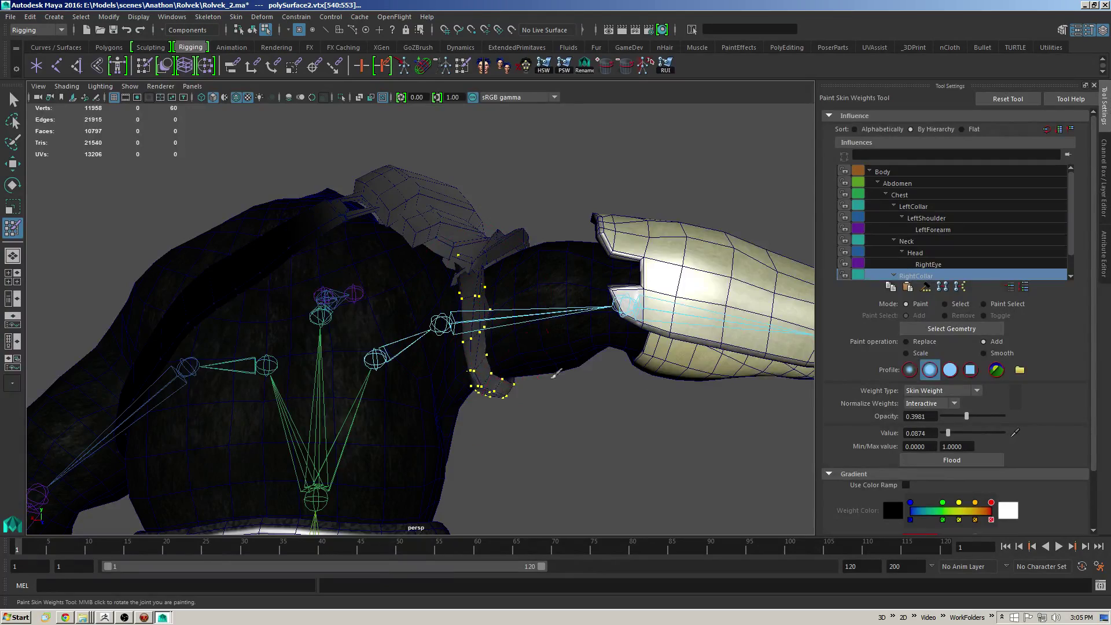
pyautogui.keyDown('alt'); pyautogui.moveTo(555, 373); pyautogui.dragTo(448, 259); pyautogui.keyUp('alt')
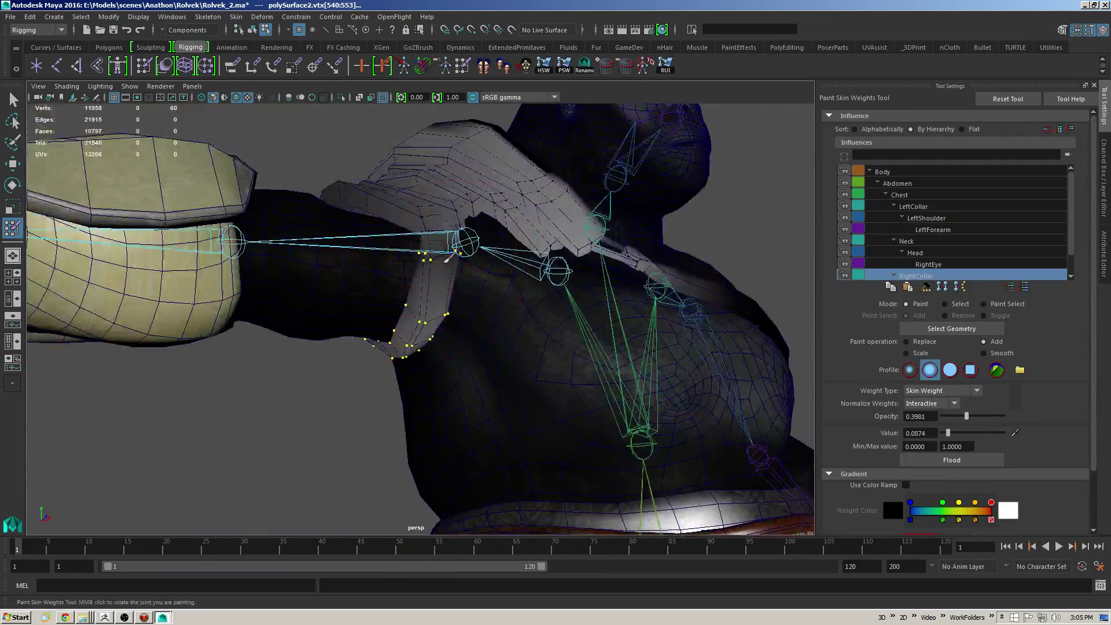
pyautogui.keyDown('alt'); pyautogui.moveTo(430, 324); pyautogui.dragTo(527, 317); pyautogui.keyUp('alt')
# Step: Return to object mode and reselect the whole shoulder armor for skin weight painting
pyautogui.press('F8')
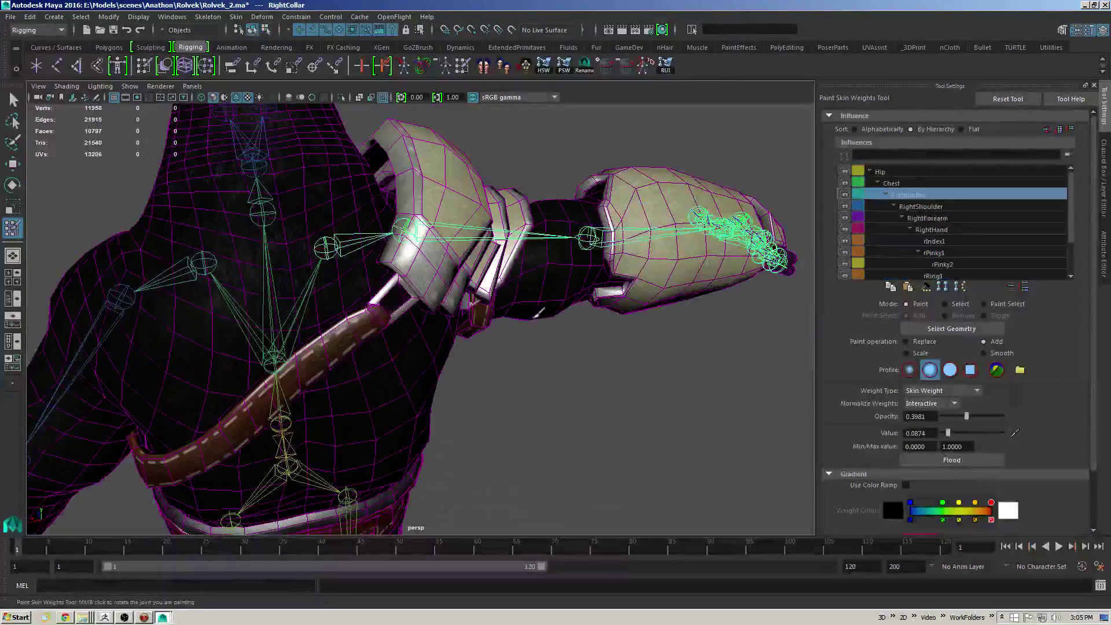
pyautogui.keyDown('alt'); pyautogui.moveTo(525, 303); pyautogui.dragTo(530, 318, button='middle'); pyautogui.keyUp('alt')
pyautogui.moveTo(530, 319)
pyautogui.keyDown('alt'); pyautogui.mouseDown()
pyautogui.moveTo(509, 308)
pyautogui.moveTo(515, 328)
pyautogui.moveTo(510, 322)
pyautogui.mouseUp(); pyautogui.keyUp('alt')
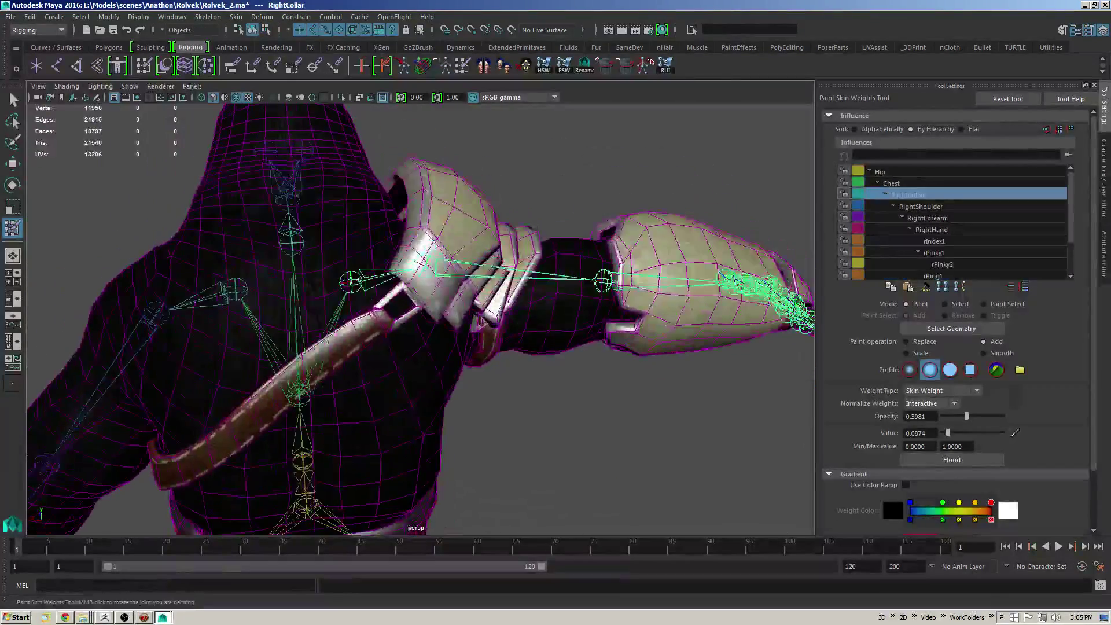
pyautogui.moveTo(433, 256)
pyautogui.keyDown('alt'); pyautogui.mouseDown()
pyautogui.moveTo(441, 266)
pyautogui.moveTo(460, 231)
pyautogui.mouseUp(); pyautogui.keyUp('alt')
pyautogui.press('q')
pyautogui.click(465, 229)
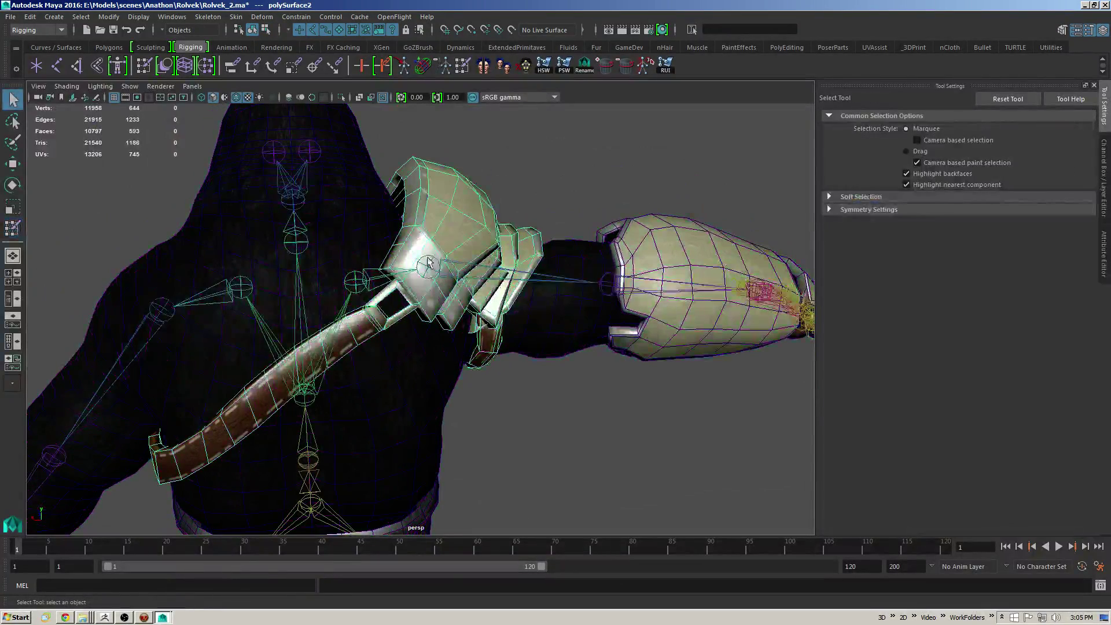
pyautogui.press('y')
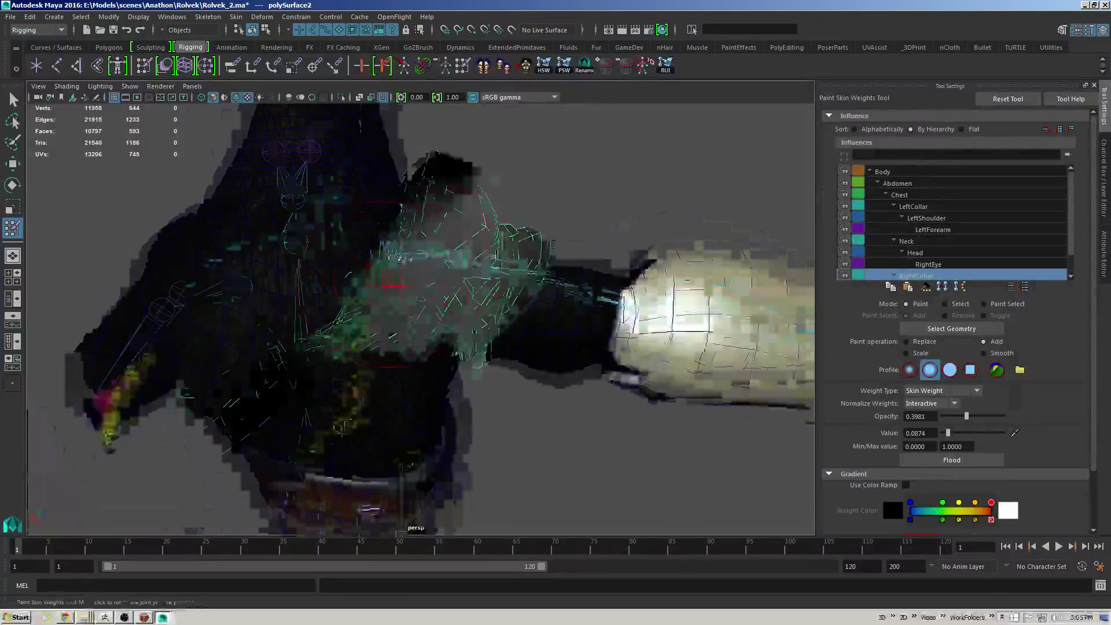
# Step: Paint added RightCollar weight across the shoulder plate at opacity 0.3981 and value 0.0874
pyautogui.keyDown('alt'); pyautogui.moveTo(394, 284); pyautogui.dragTo(400, 267); pyautogui.keyUp('alt')
pyautogui.keyDown('alt'); pyautogui.moveTo(446, 179); pyautogui.dragTo(457, 211); pyautogui.keyUp('alt')
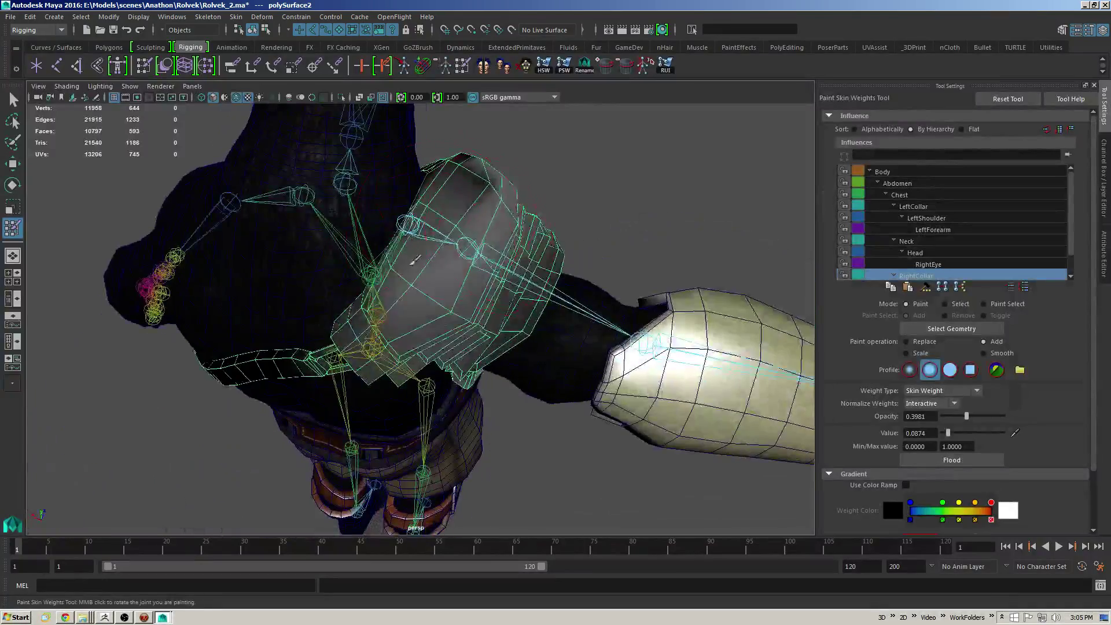
pyautogui.keyDown('alt'); pyautogui.moveTo(414, 261); pyautogui.dragTo(465, 226); pyautogui.keyUp('alt')
pyautogui.moveTo(506, 261)
pyautogui.keyDown('alt'); pyautogui.mouseDown()
pyautogui.moveTo(448, 219)
pyautogui.moveTo(444, 253)
pyautogui.mouseUp(); pyautogui.keyUp('alt')
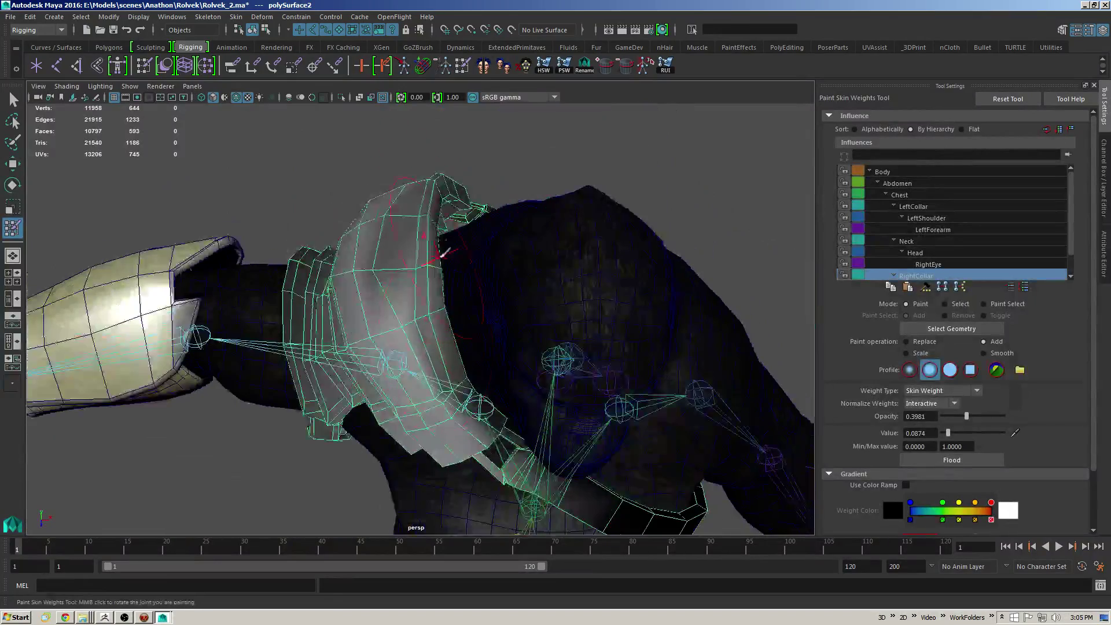
pyautogui.moveTo(506, 195)
pyautogui.keyDown('alt'); pyautogui.mouseDown()
pyautogui.moveTo(495, 226)
pyautogui.moveTo(434, 186)
pyautogui.moveTo(472, 247)
pyautogui.mouseUp(); pyautogui.keyUp('alt')
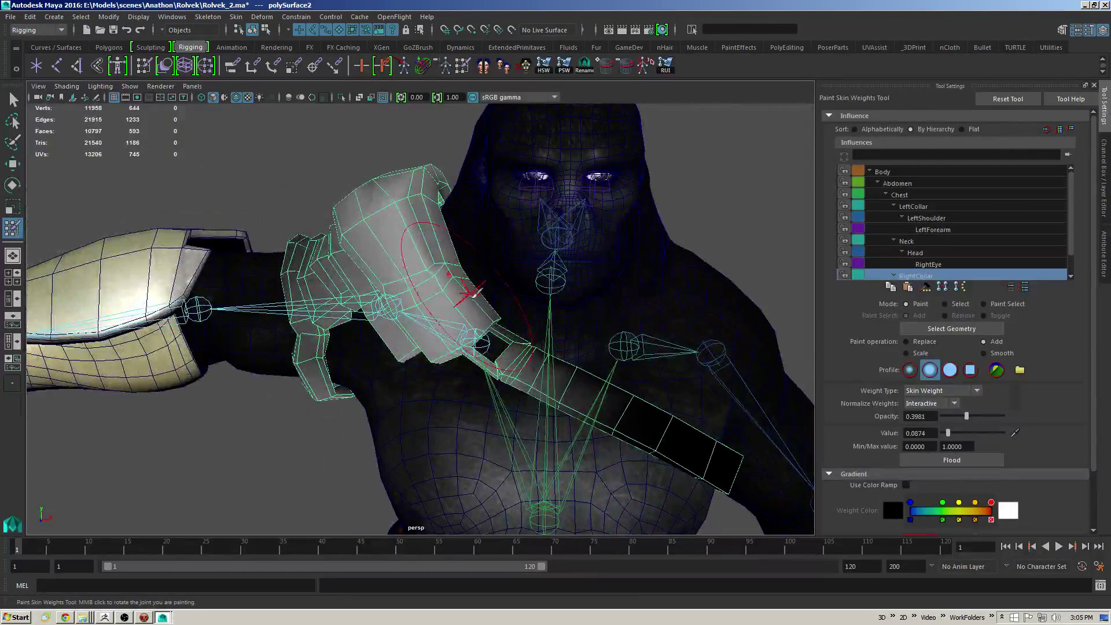
pyautogui.keyDown('alt'); pyautogui.moveTo(474, 293); pyautogui.dragTo(518, 292); pyautogui.keyUp('alt')
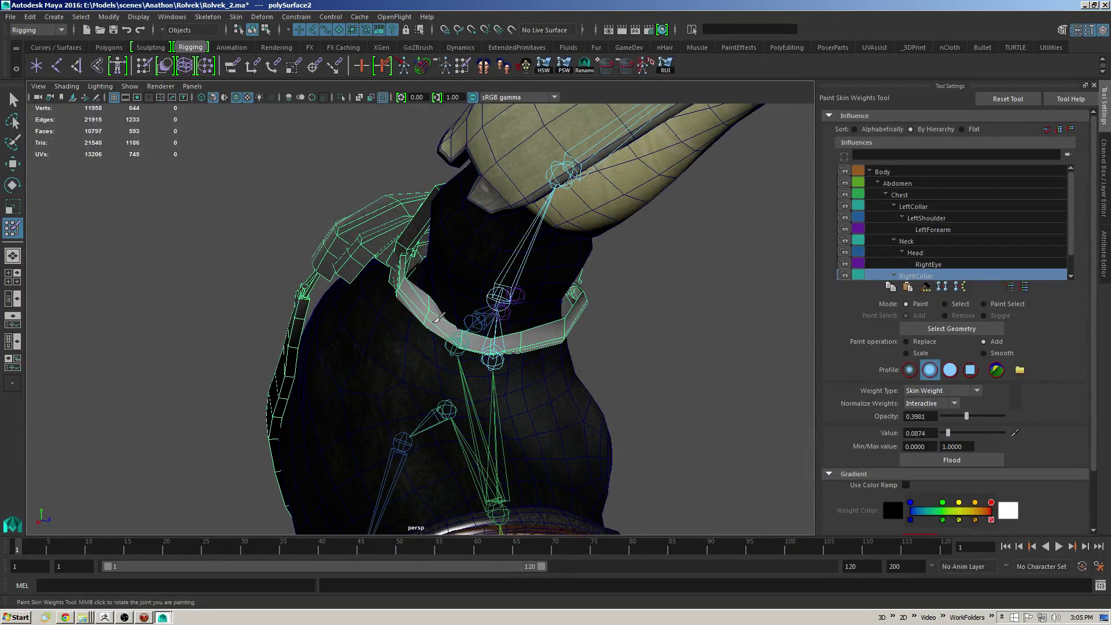
# Step: Set opacity to 0.7573 and value to 0.1165, and add RightCollar weight along the under-arm strap
pyautogui.moveTo(967, 417); pyautogui.dragTo(949, 438)
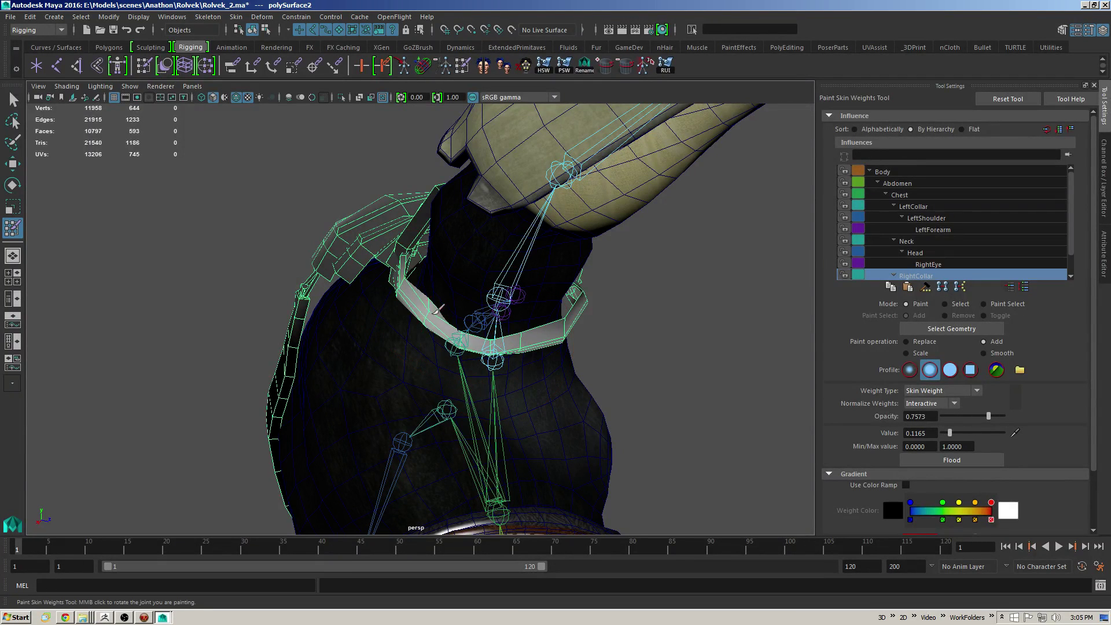
pyautogui.keyDown('alt'); pyautogui.moveTo(583, 297); pyautogui.dragTo(512, 317); pyautogui.keyUp('alt')
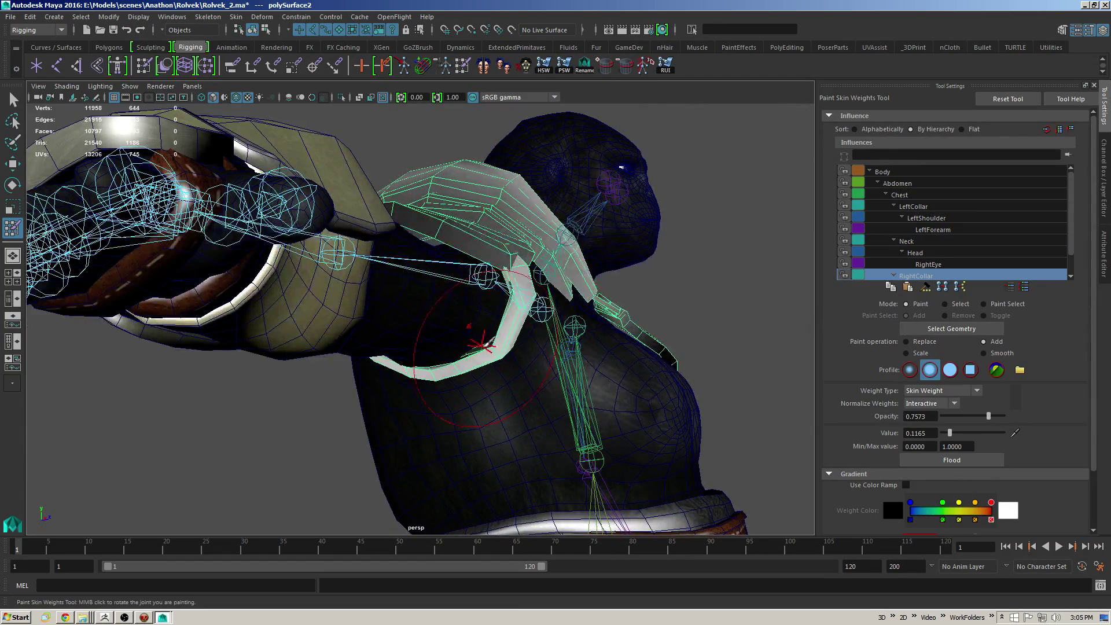
pyautogui.keyDown('alt'); pyautogui.moveTo(480, 345); pyautogui.dragTo(399, 348); pyautogui.keyUp('alt')
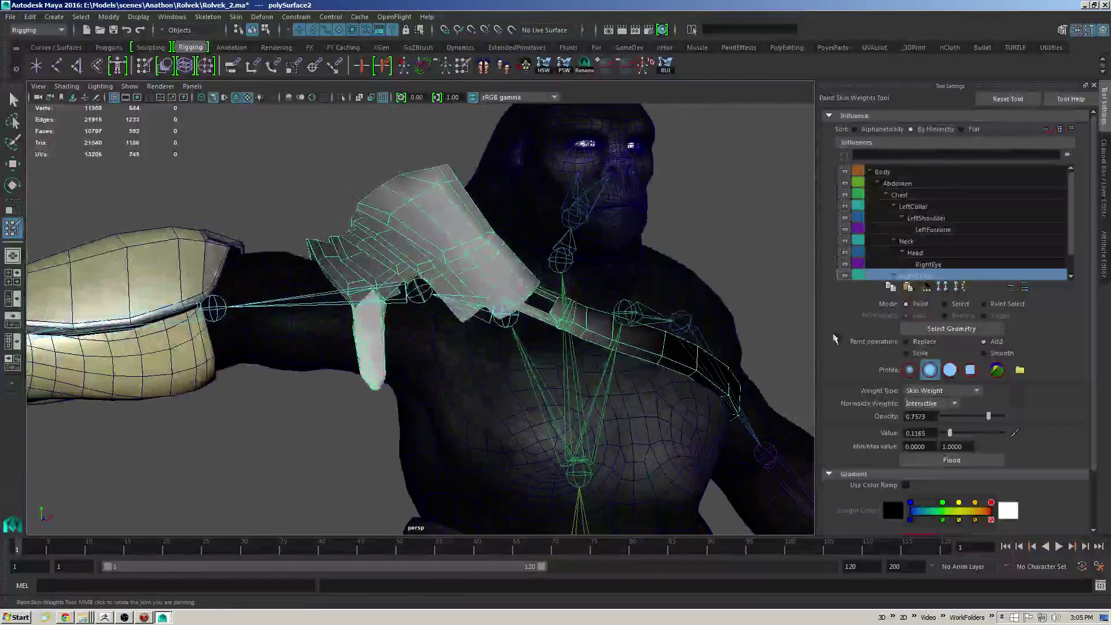
# Step: Smooth the RightCollar weights over the whole shoulder armor by flooding three times at opacity 0.7573
pyautogui.click(985, 353)
pyautogui.click(943, 457)
pyautogui.click(942, 457)
pyautogui.click(943, 457)
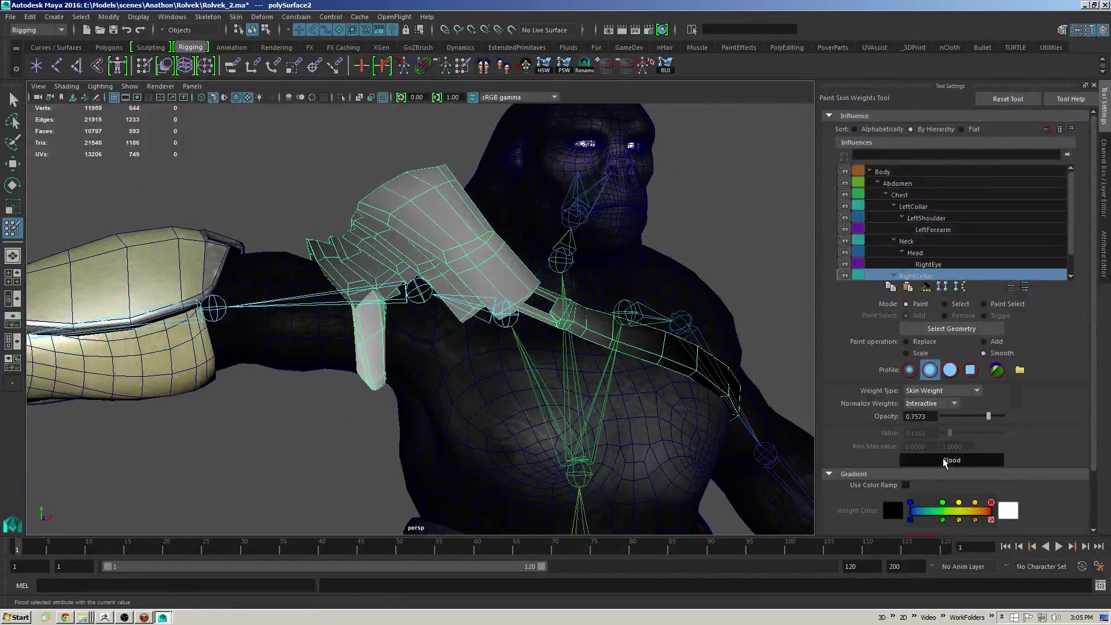
# Step: Switch the influence to RightShoulder, smooth its weights over the armor with a flood and inspect the plate
pyautogui.keyDown('alt'); pyautogui.moveTo(499, 352); pyautogui.dragTo(535, 348); pyautogui.keyUp('alt')
pyautogui.click(927, 280)
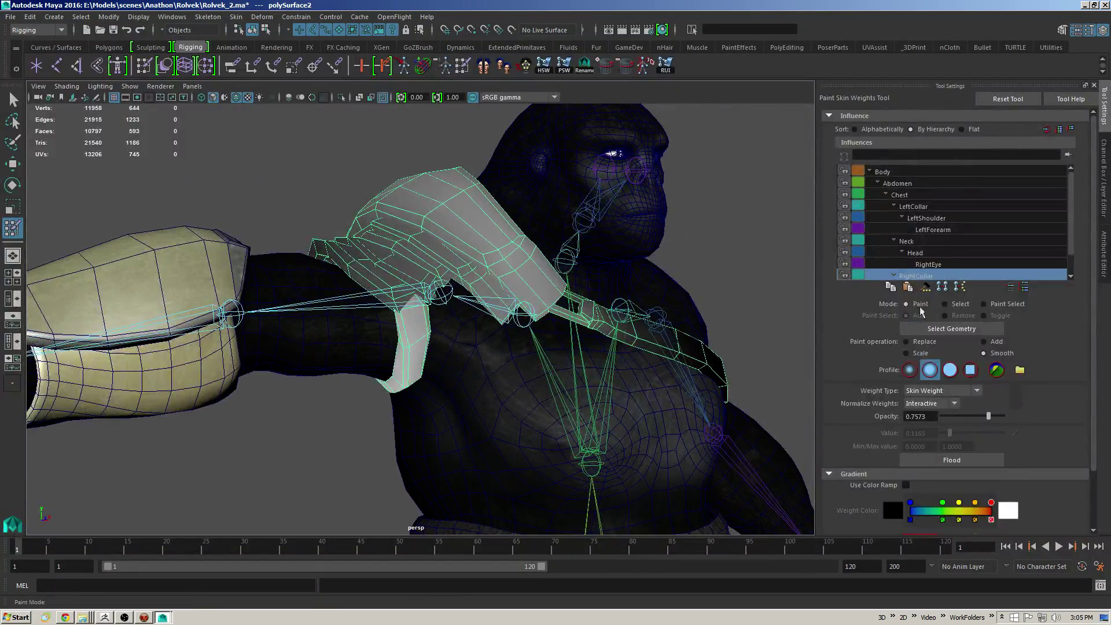
pyautogui.click(952, 460)
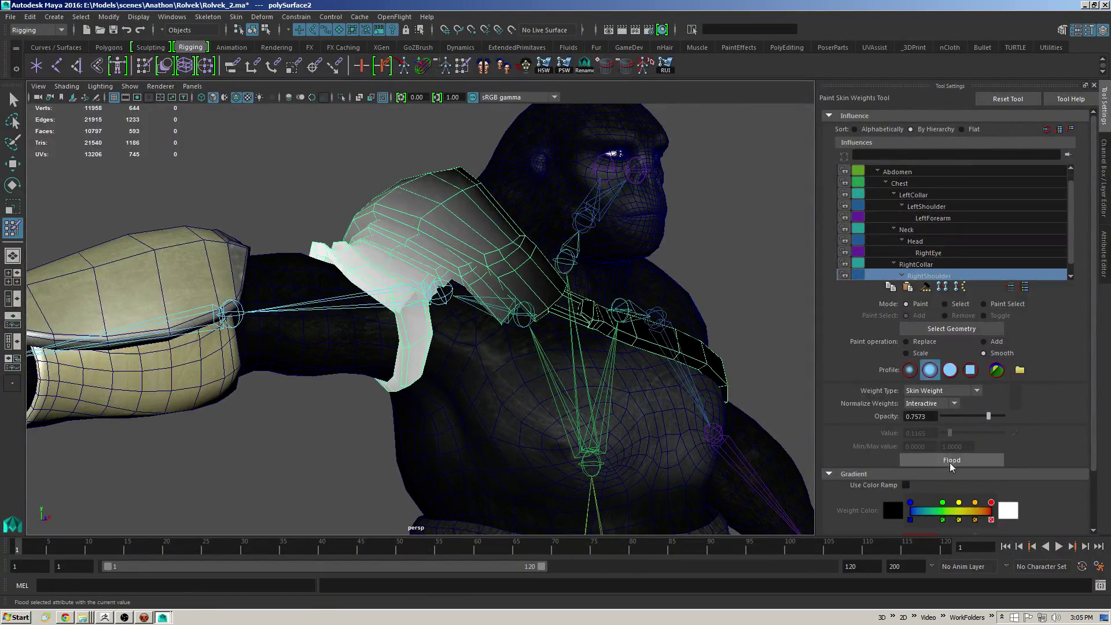
pyautogui.keyDown('alt'); pyautogui.moveTo(637, 353); pyautogui.dragTo(680, 324); pyautogui.keyUp('alt')
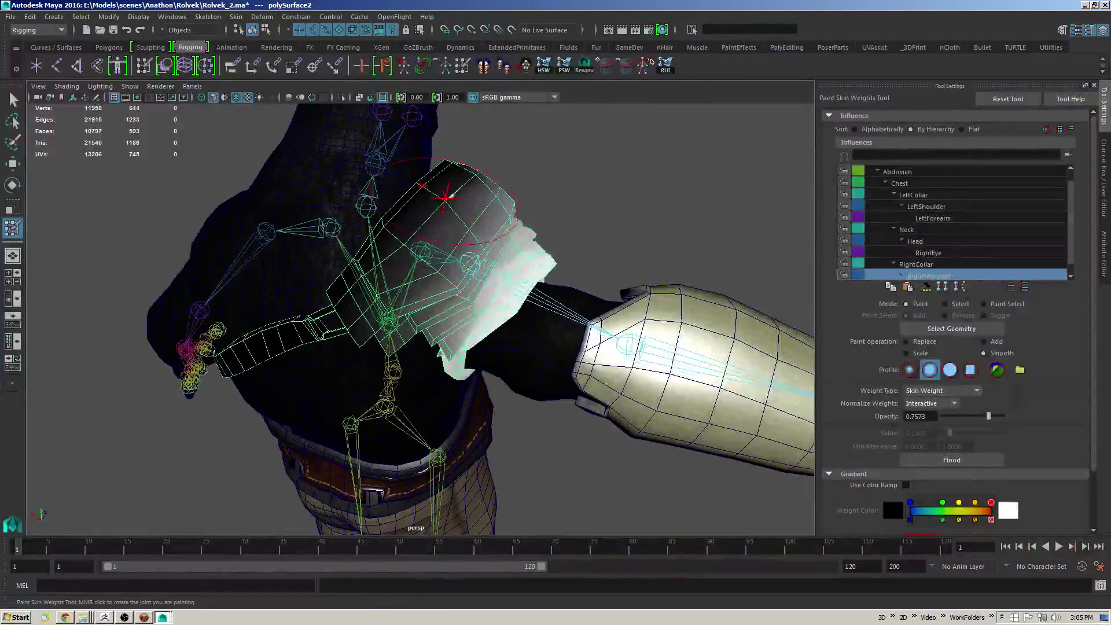
# Step: Switch the influence to RightCollar and paint added weight over the upper shoulder plates at opacity 0.7573 and value 0.1165
pyautogui.moveTo(520, 265)
pyautogui.keyDown('alt'); pyautogui.mouseDown()
pyautogui.moveTo(545, 242)
pyautogui.moveTo(528, 244)
pyautogui.mouseUp(); pyautogui.keyUp('alt')
pyautogui.click(909, 265)
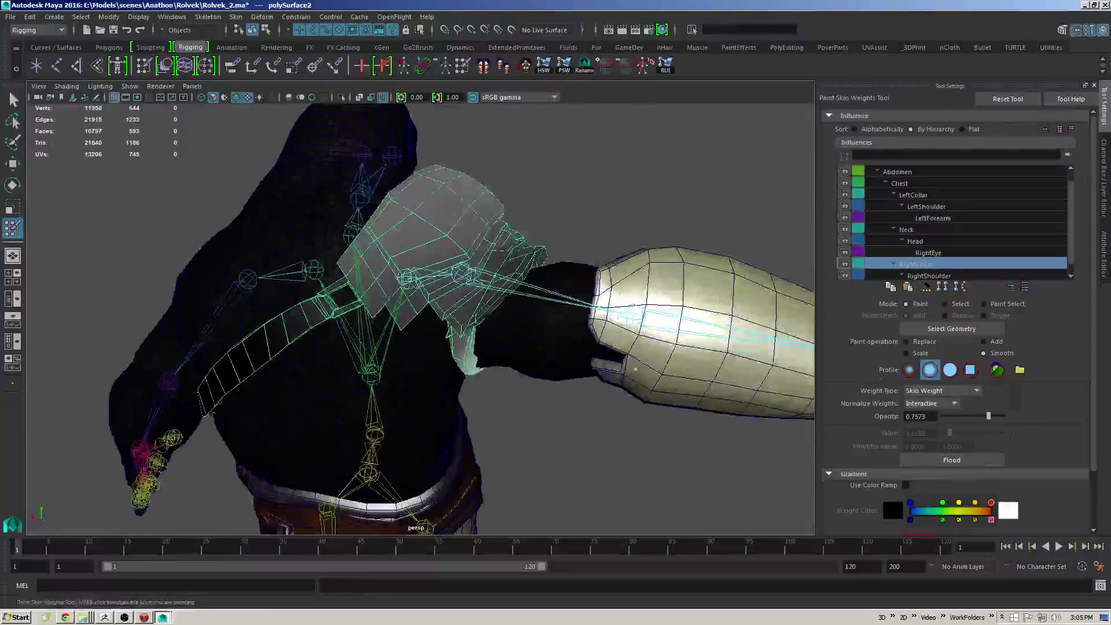
pyautogui.click(993, 344)
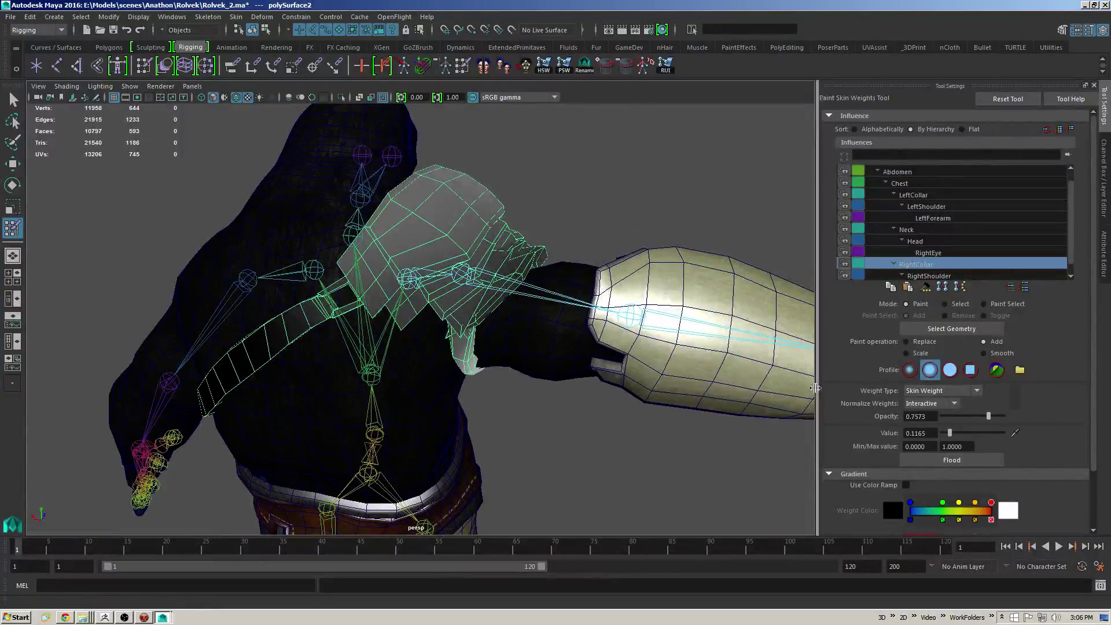
pyautogui.keyDown('alt'); pyautogui.moveTo(529, 245); pyautogui.dragTo(508, 261); pyautogui.keyUp('alt')
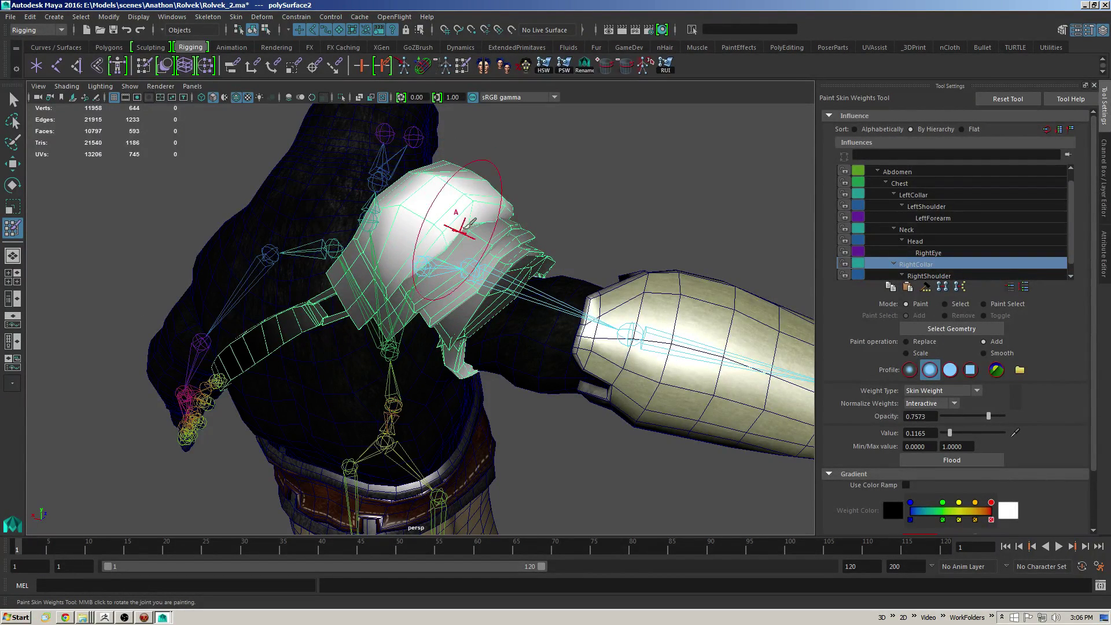
pyautogui.moveTo(469, 223)
pyautogui.keyDown('alt'); pyautogui.mouseDown()
pyautogui.moveTo(483, 246)
pyautogui.moveTo(495, 223)
pyautogui.mouseUp(); pyautogui.keyUp('alt')
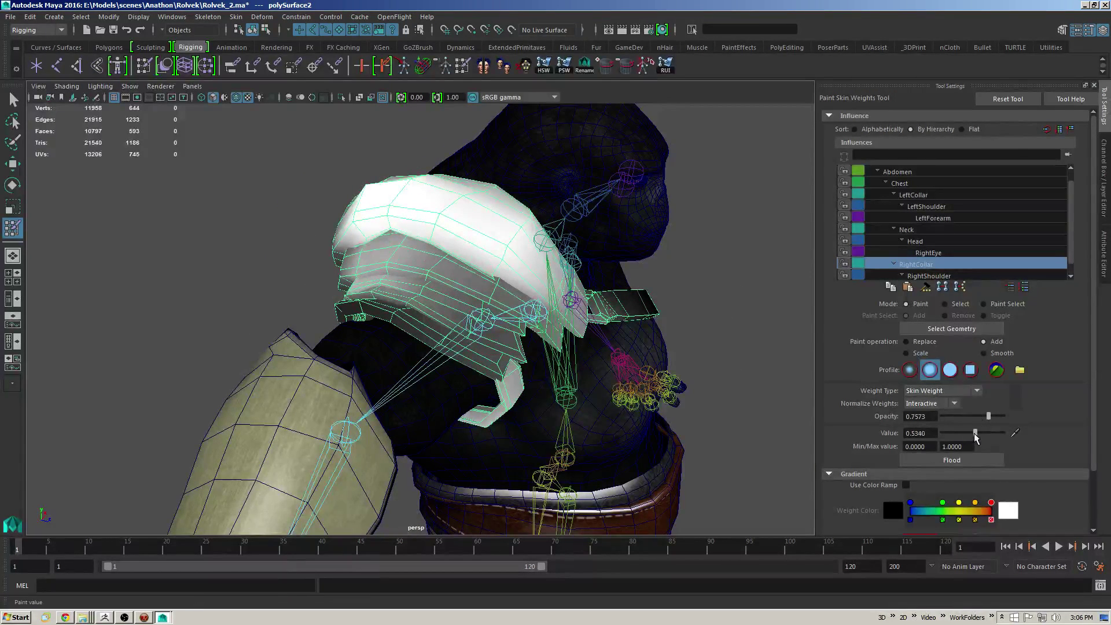
# Step: Add RightCollar weight across the layered plates at opacity 0.8932 and value 0.5437, and smooth the whole shoulder armor with a flood
pyautogui.moveTo(377, 235)
pyautogui.keyDown('alt'); pyautogui.mouseDown()
pyautogui.moveTo(479, 249)
pyautogui.moveTo(483, 260)
pyautogui.moveTo(467, 248)
pyautogui.moveTo(428, 266)
pyautogui.moveTo(520, 283)
pyautogui.mouseUp(); pyautogui.keyUp('alt')
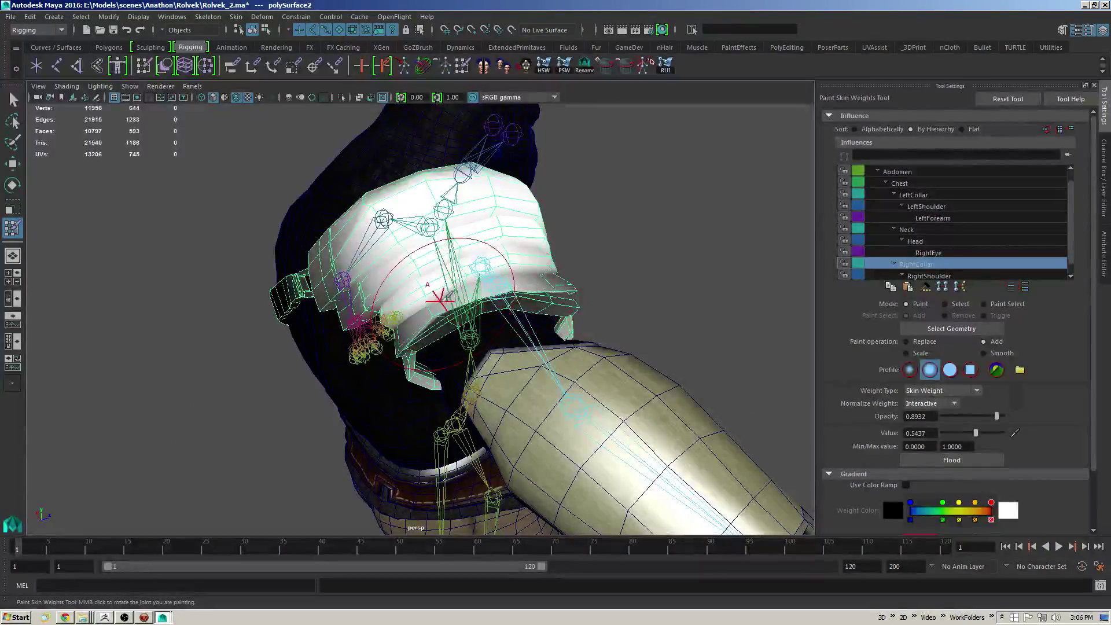
pyautogui.keyDown('alt'); pyautogui.moveTo(439, 298); pyautogui.dragTo(431, 235); pyautogui.keyUp('alt')
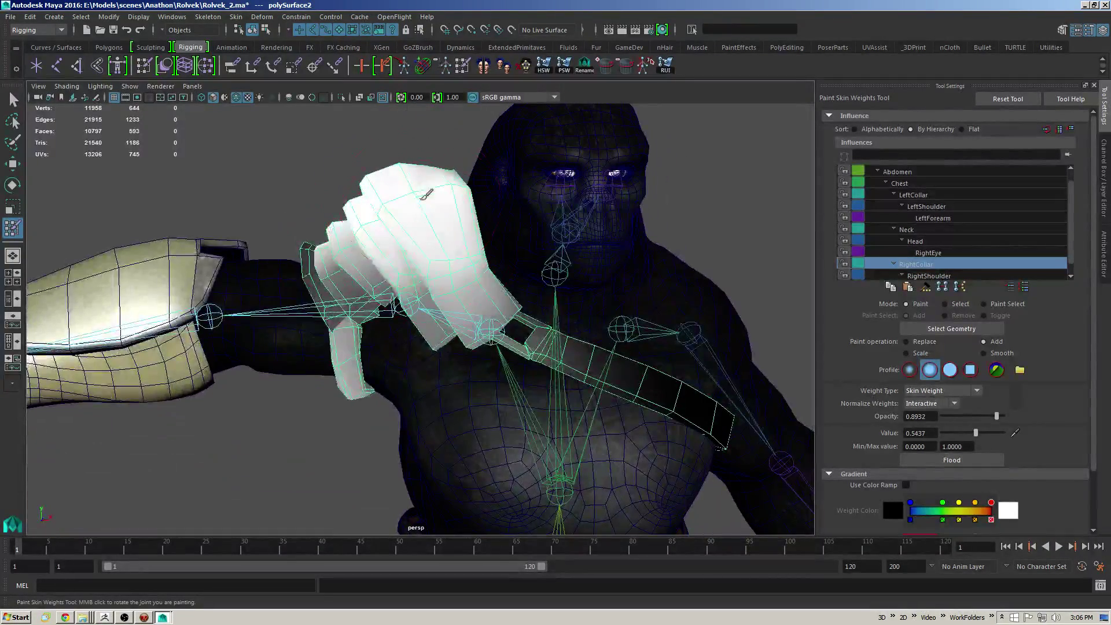
pyautogui.keyDown('alt'); pyautogui.moveTo(426, 195); pyautogui.dragTo(453, 260); pyautogui.keyUp('alt')
pyautogui.moveTo(437, 202)
pyautogui.keyDown('alt'); pyautogui.mouseDown()
pyautogui.moveTo(426, 286)
pyautogui.moveTo(440, 272)
pyautogui.moveTo(451, 290)
pyautogui.mouseUp(); pyautogui.keyUp('alt')
pyautogui.click(984, 353)
pyautogui.click(943, 460)
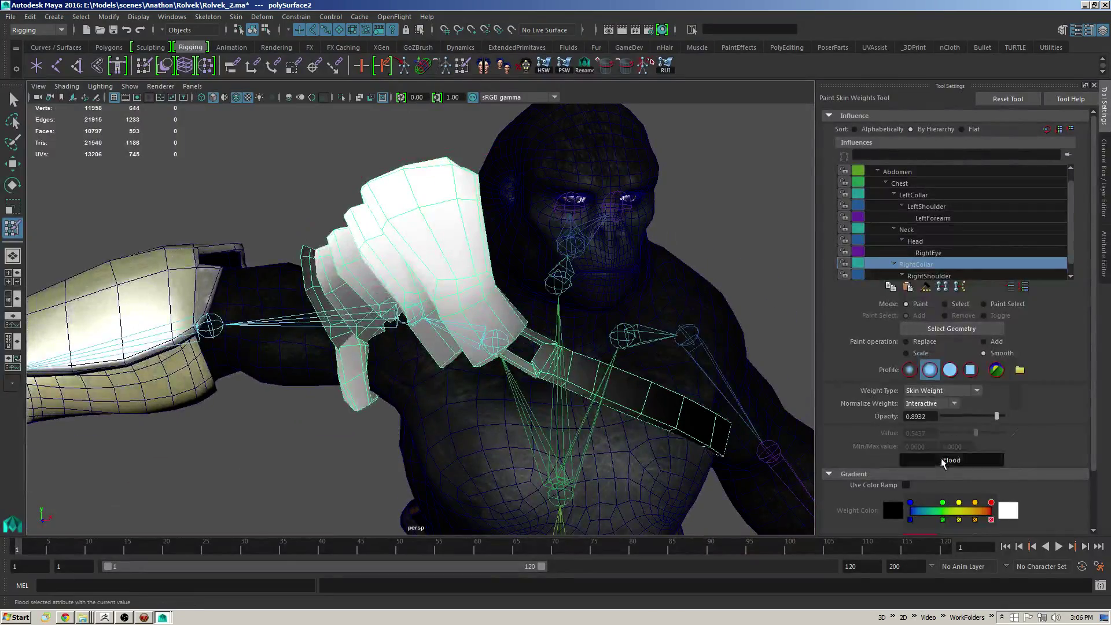
pyautogui.keyDown('alt'); pyautogui.moveTo(527, 312); pyautogui.dragTo(506, 272); pyautogui.keyUp('alt')
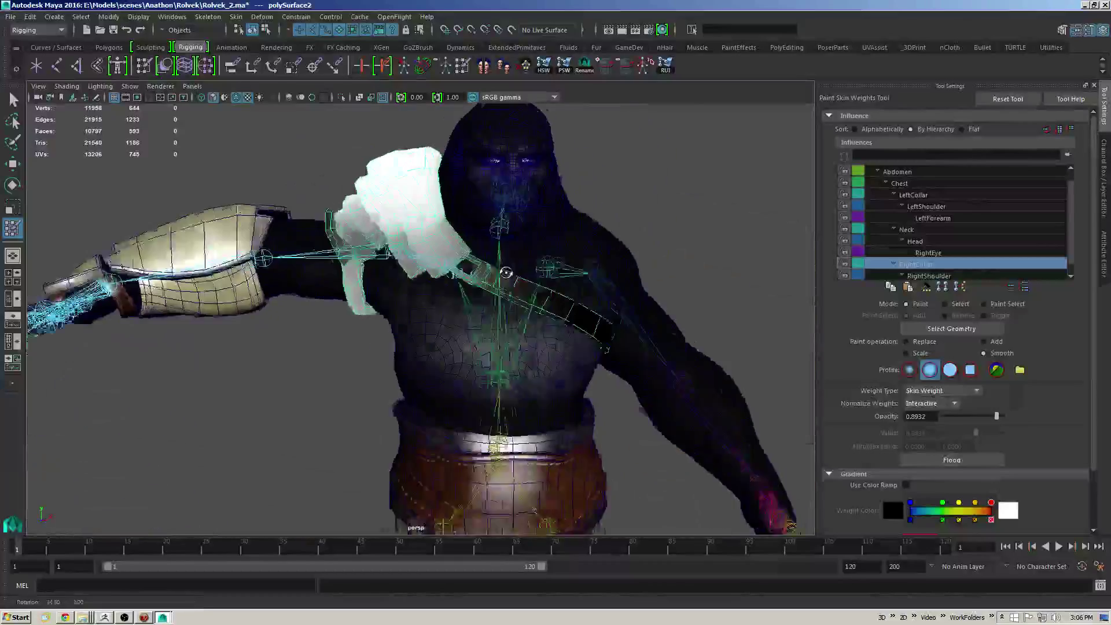
# Step: Rotate the RightShoulder joint to swing the arm down and check how the shoulder armor deforms
pyautogui.press('q')
pyautogui.keyDown('alt'); pyautogui.moveTo(570, 295); pyautogui.dragTo(505, 266); pyautogui.keyUp('alt')
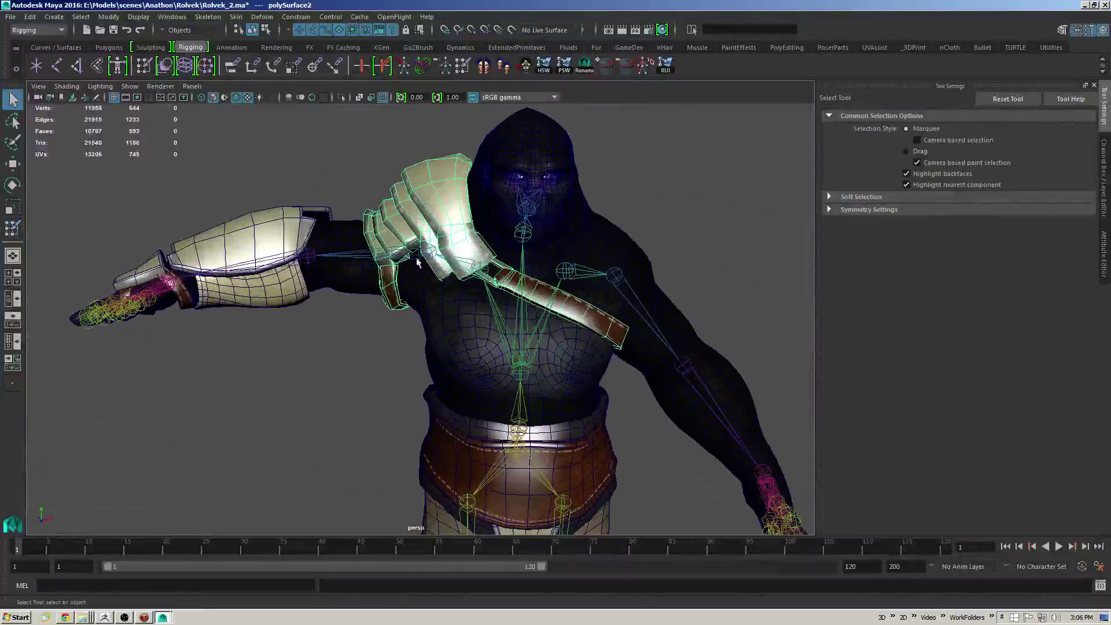
pyautogui.click(421, 255)
pyautogui.press('e')
pyautogui.moveTo(517, 328); pyautogui.dragTo(607, 276)
pyautogui.keyDown('alt'); pyautogui.moveTo(501, 257); pyautogui.dragTo(667, 251); pyautogui.keyUp('alt')
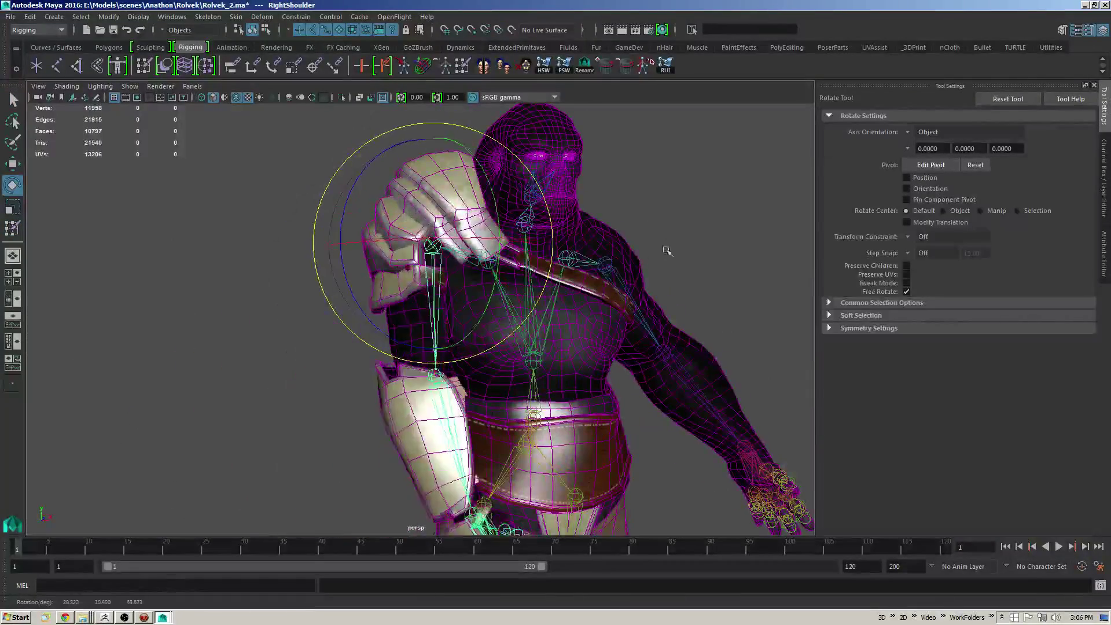
# Step: Undo the RightShoulder rotations until the arm is back in its rest pose
pyautogui.hotkey('ctrl', 'z')
pyautogui.hotkey('ctrl', 'z')
pyautogui.hotkey('ctrl', 'z')
pyautogui.hotkey('ctrl', 'z')
pyautogui.keyDown('alt'); pyautogui.moveTo(548, 318); pyautogui.dragTo(590, 347, button='right'); pyautogui.keyUp('alt')
# Step: Select the shoulder armor and resume smoothing its RightCollar weights, checking the lower plates from several angles
pyautogui.press('q')
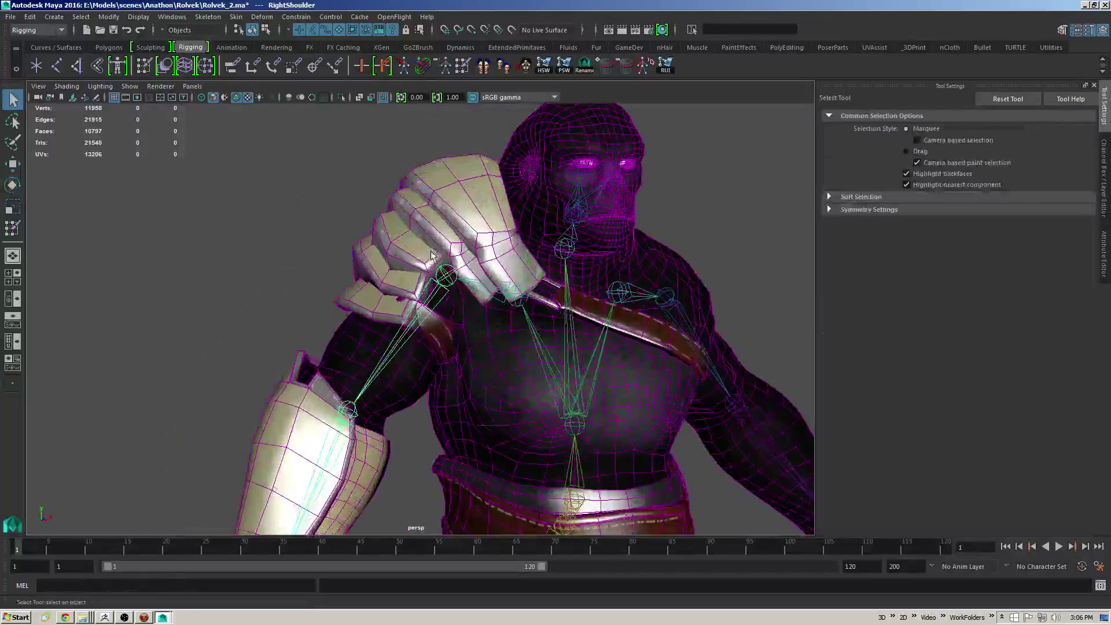
pyautogui.click(431, 255)
pyautogui.keyDown('alt'); pyautogui.moveTo(431, 255); pyautogui.dragTo(498, 258); pyautogui.keyUp('alt')
pyautogui.press('y')
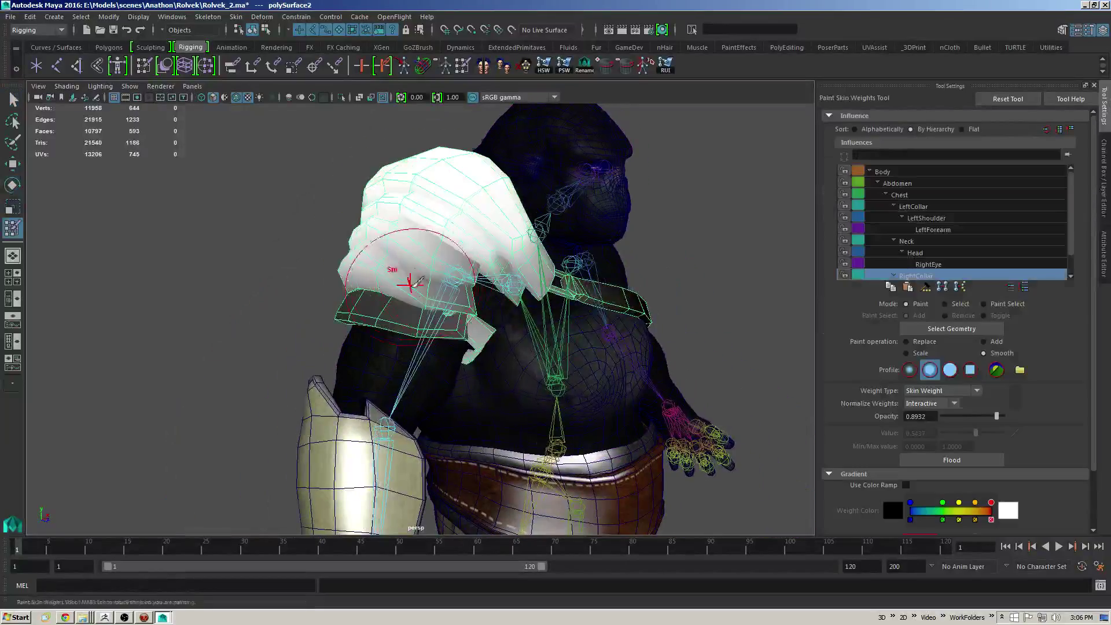
pyautogui.moveTo(412, 284)
pyautogui.keyDown('alt'); pyautogui.mouseDown()
pyautogui.moveTo(430, 270)
pyautogui.moveTo(425, 293)
pyautogui.mouseUp(); pyautogui.keyUp('alt')
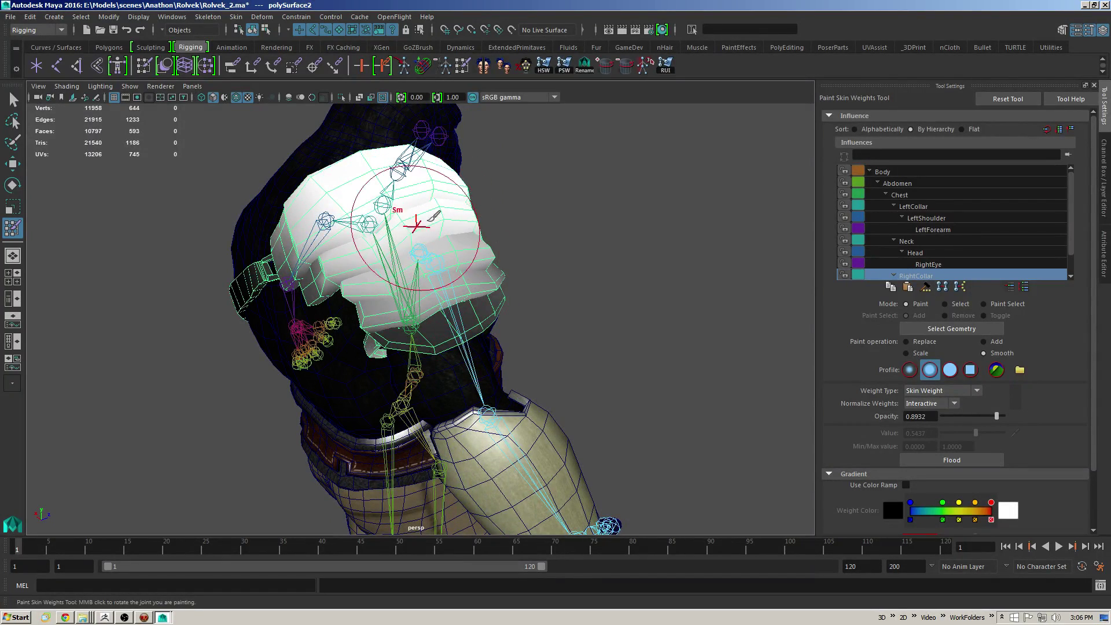
pyautogui.moveTo(416, 224)
pyautogui.keyDown('alt'); pyautogui.mouseDown()
pyautogui.moveTo(424, 250)
pyautogui.moveTo(429, 219)
pyautogui.moveTo(428, 234)
pyautogui.moveTo(384, 225)
pyautogui.moveTo(364, 263)
pyautogui.moveTo(386, 247)
pyautogui.moveTo(451, 246)
pyautogui.moveTo(430, 279)
pyautogui.moveTo(420, 272)
pyautogui.moveTo(431, 281)
pyautogui.moveTo(402, 296)
pyautogui.moveTo(658, 270)
pyautogui.moveTo(411, 291)
pyautogui.mouseUp(); pyautogui.keyUp('alt')
pyautogui.scroll(-2, 443, 260)
pyautogui.press('q')
pyautogui.keyDown('alt'); pyautogui.moveTo(425, 271); pyautogui.dragTo(409, 252, button='middle'); pyautogui.keyUp('alt')
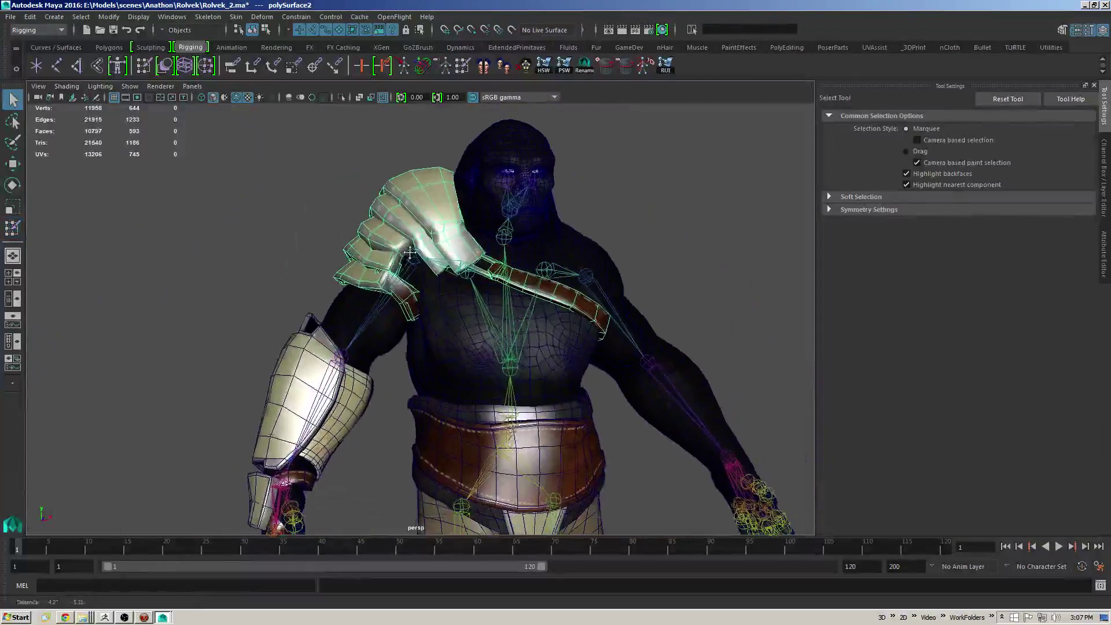
# Step: Select all vertices of the small stud on the lowest shoulder plate from an edge loop and prepare them for weight painting
pyautogui.keyDown('alt'); pyautogui.moveTo(409, 252); pyautogui.dragTo(403, 278); pyautogui.keyUp('alt')
pyautogui.scroll(3, 503, 323)
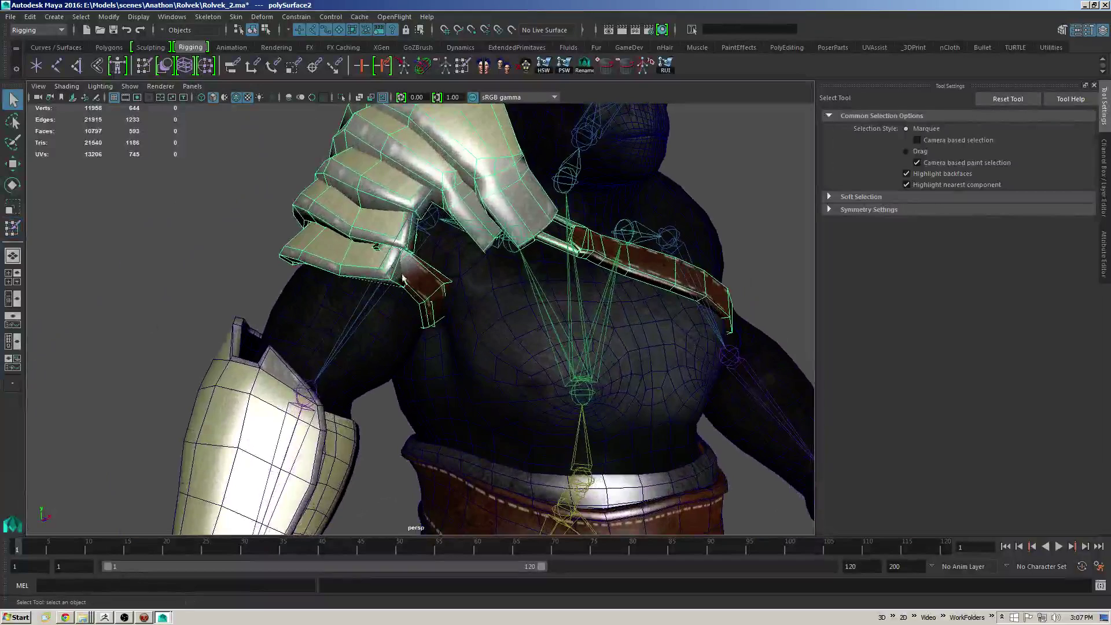
pyautogui.press('F9')
pyautogui.click(375, 254)
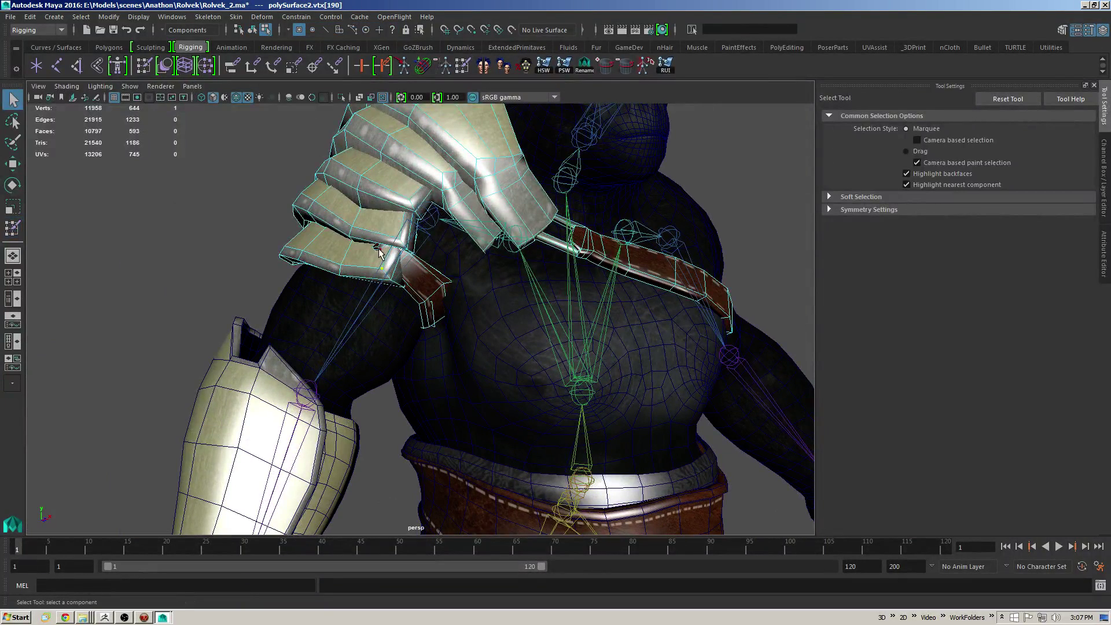
pyautogui.scroll(2, 449, 323)
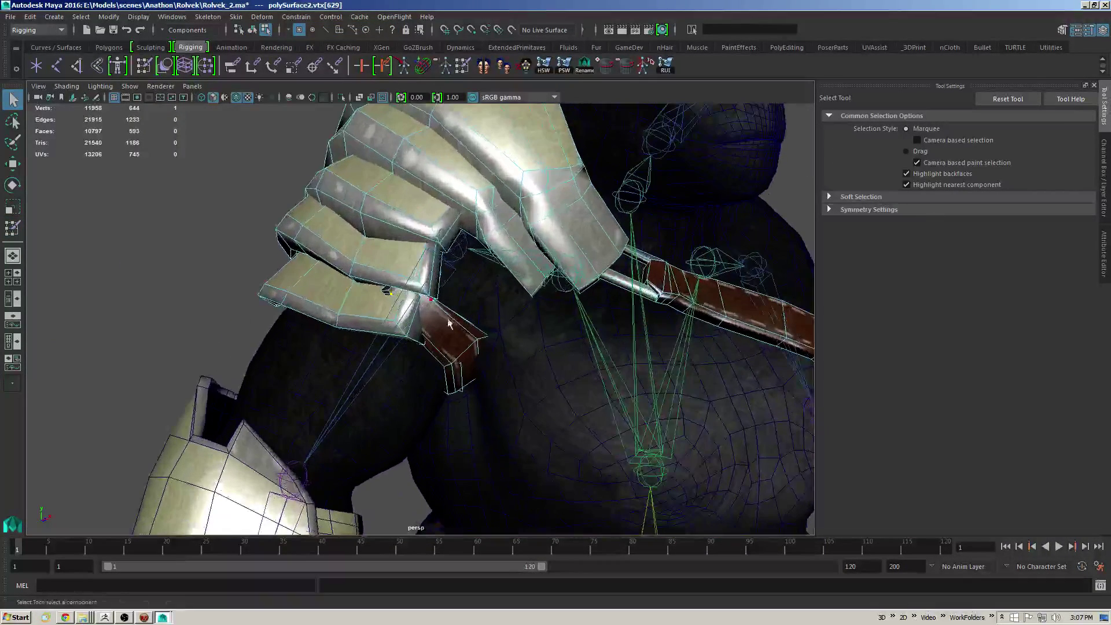
pyautogui.press('F10')
pyautogui.doubleClick(394, 287)
pyautogui.keyDown('alt'); pyautogui.moveTo(438, 274); pyautogui.dragTo(457, 259); pyautogui.keyUp('alt')
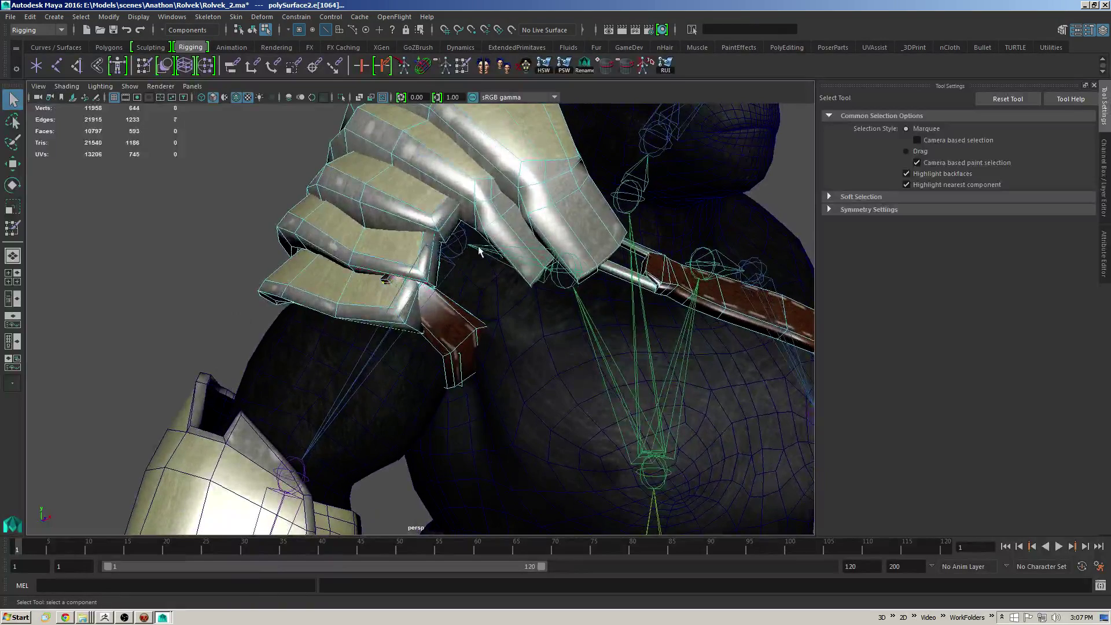
pyautogui.hotkey('ctrl', 'F9')
pyautogui.hotkey('shift', '.')
pyautogui.press('y')
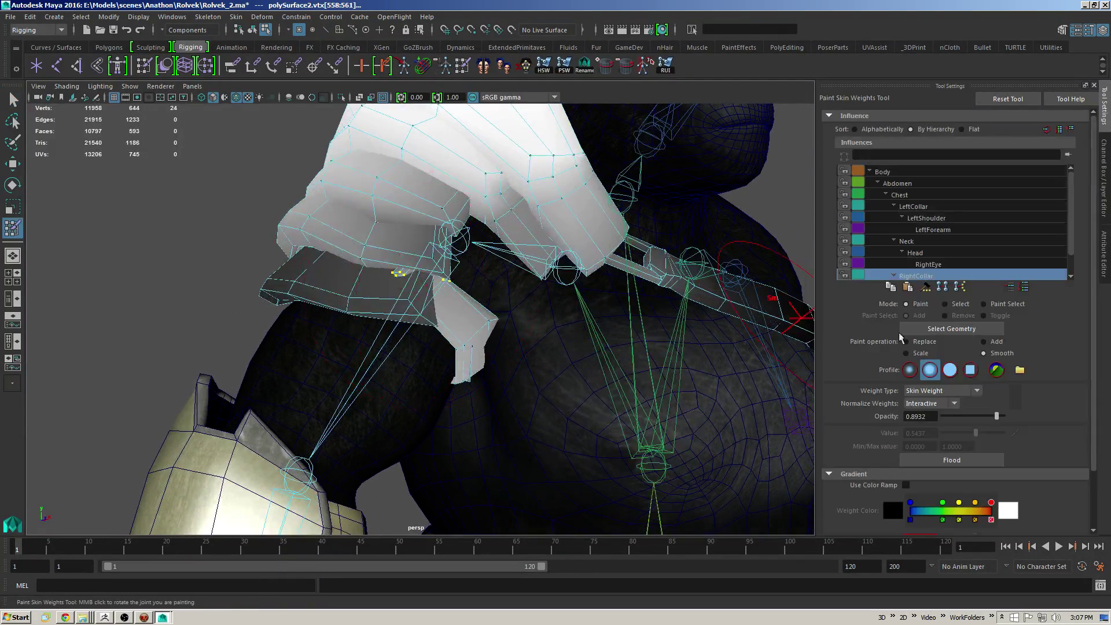
# Step: Try flooding the selected stud vertices with added RightCollar weight at opacity 0.8932 and value 0.5437
pyautogui.click(906, 341)
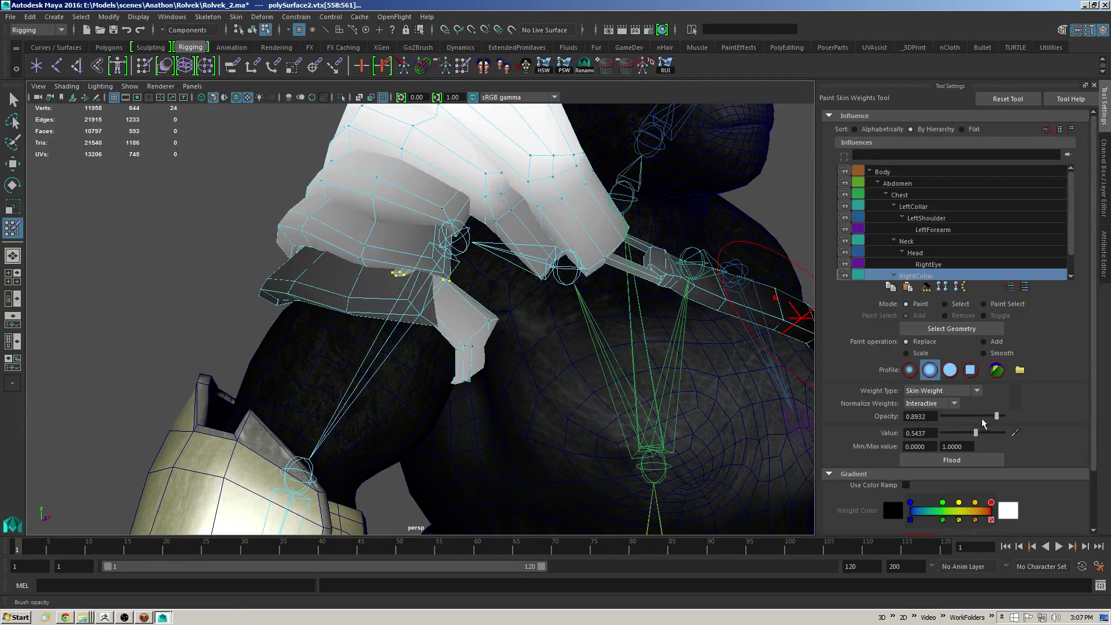
pyautogui.click(984, 341)
pyautogui.click(947, 461)
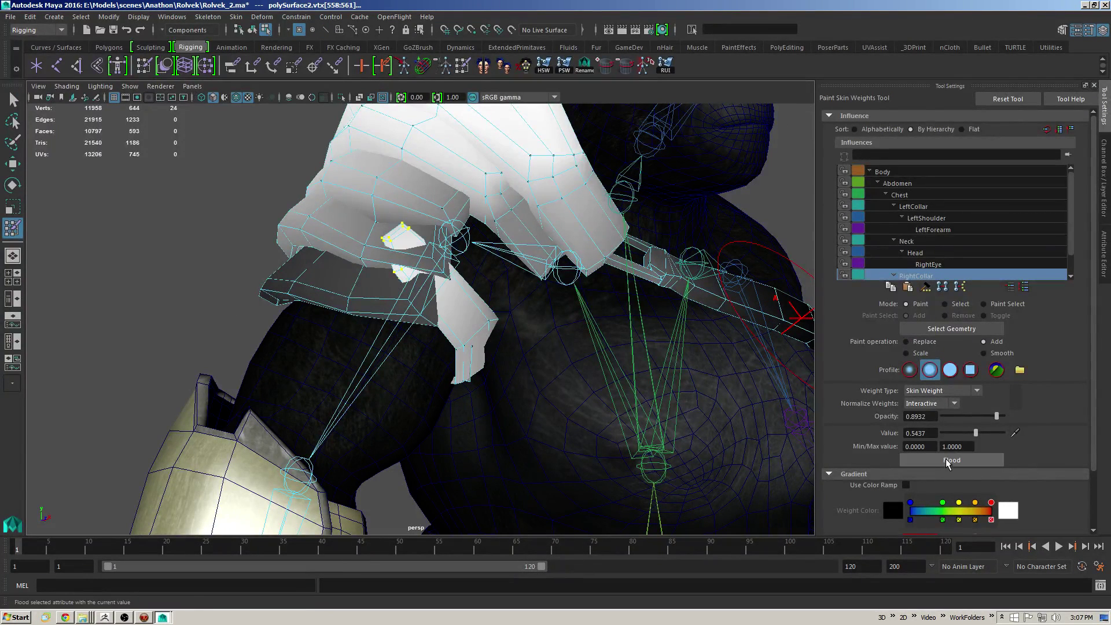
pyautogui.hotkey('ctrl', 'z')
pyautogui.keyDown('alt'); pyautogui.moveTo(532, 306); pyautogui.dragTo(515, 307); pyautogui.keyUp('alt')
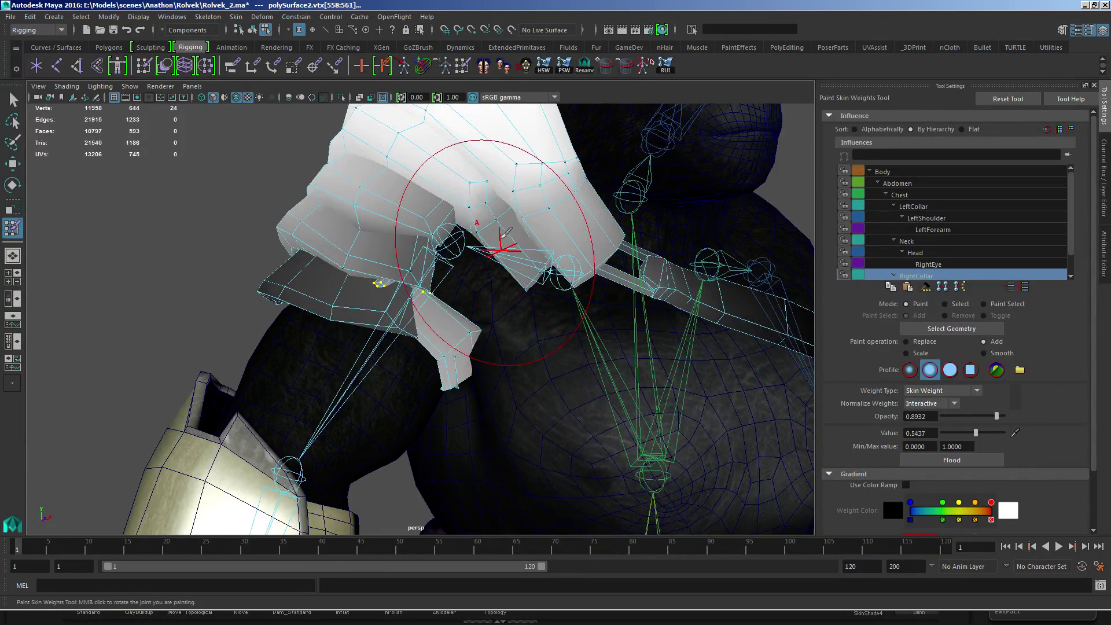
# Step: Replace the RightCollar weight on the stud vertices with a flood at opacity 1 and value 0.1381
pyautogui.keyDown('alt'); pyautogui.moveTo(497, 236); pyautogui.dragTo(519, 232); pyautogui.keyUp('alt')
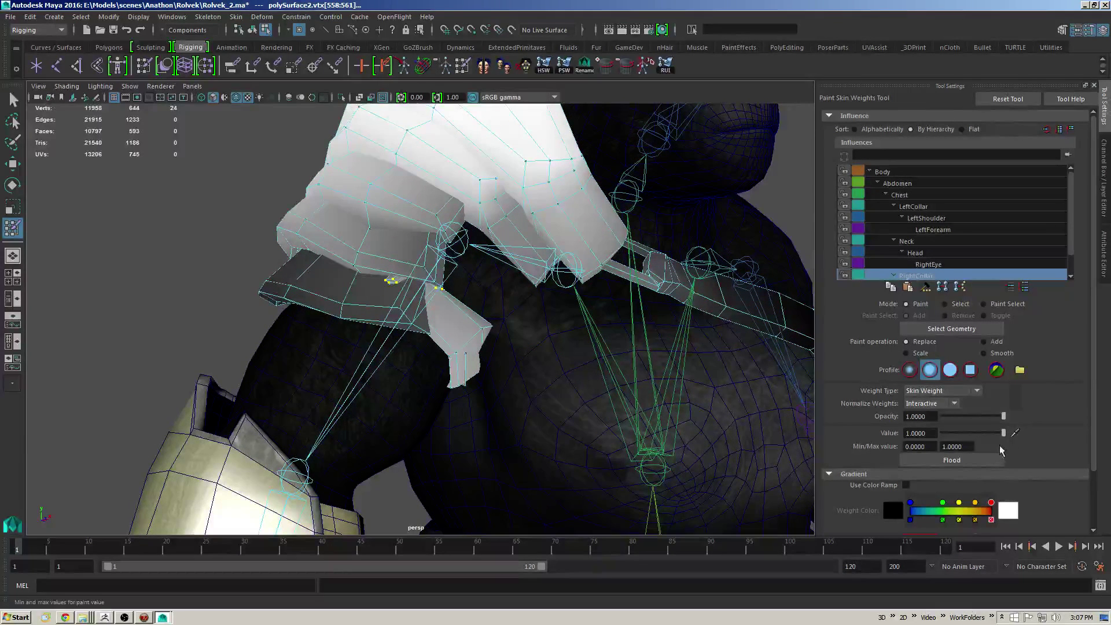
pyautogui.click(402, 269)
pyautogui.click(952, 462)
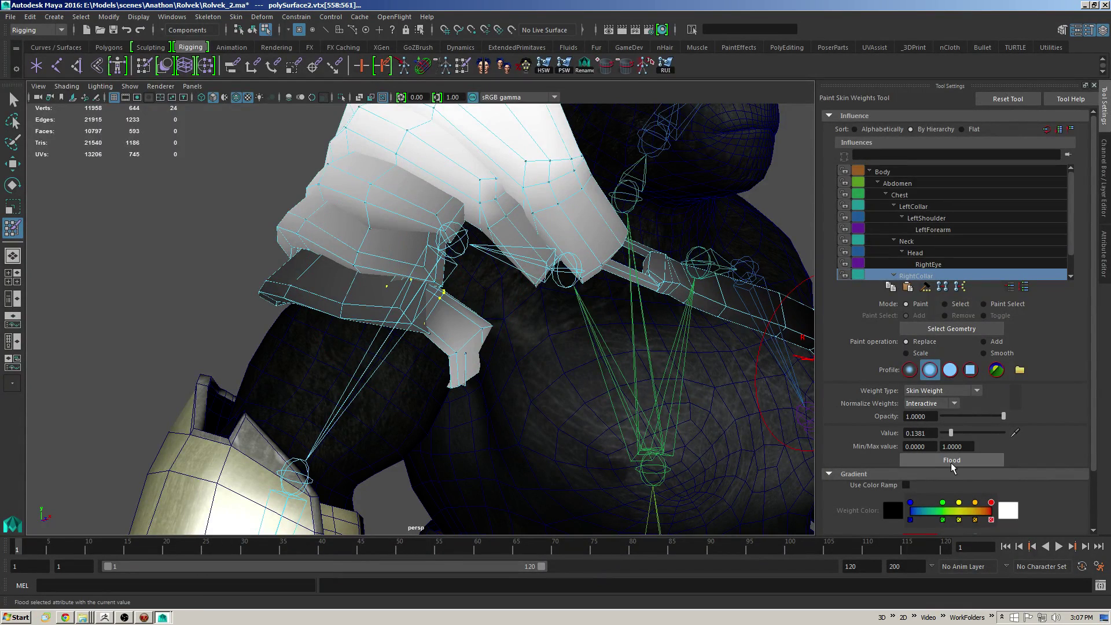
pyautogui.keyDown('alt'); pyautogui.moveTo(471, 318); pyautogui.dragTo(421, 298); pyautogui.keyUp('alt')
pyautogui.press('q')
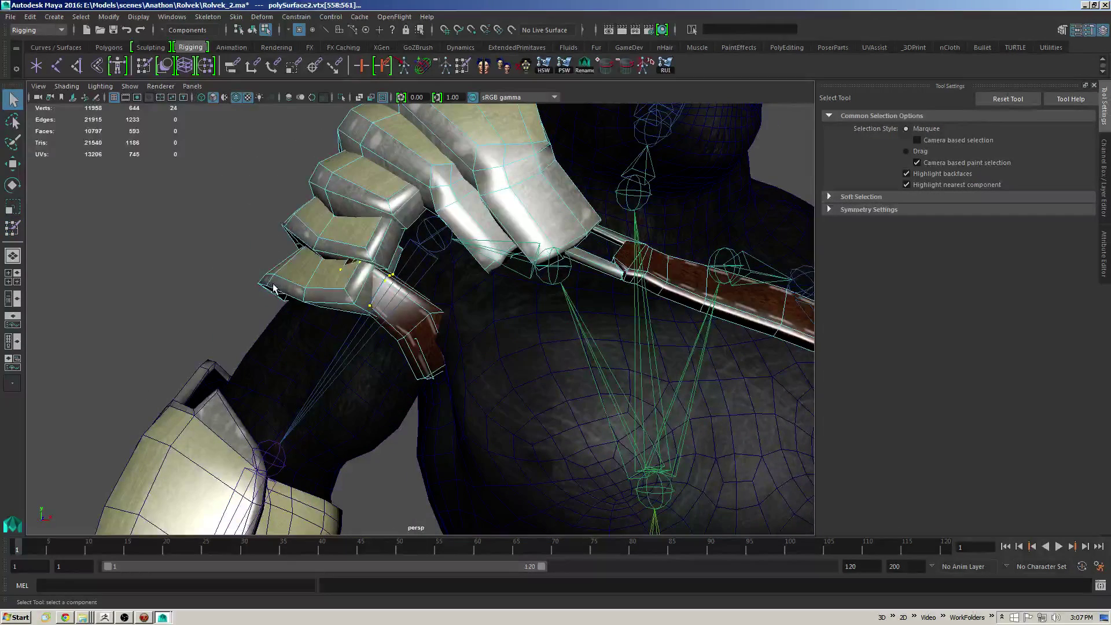
# Step: Select all vertices of the lowest shoulder plate and flood them with a replaced RightCollar weight of 0.1381 at opacity 1
pyautogui.click(271, 293)
pyautogui.keyDown('shift'); pyautogui.doubleClick(302, 293); pyautogui.keyUp('shift')
pyautogui.press('y')
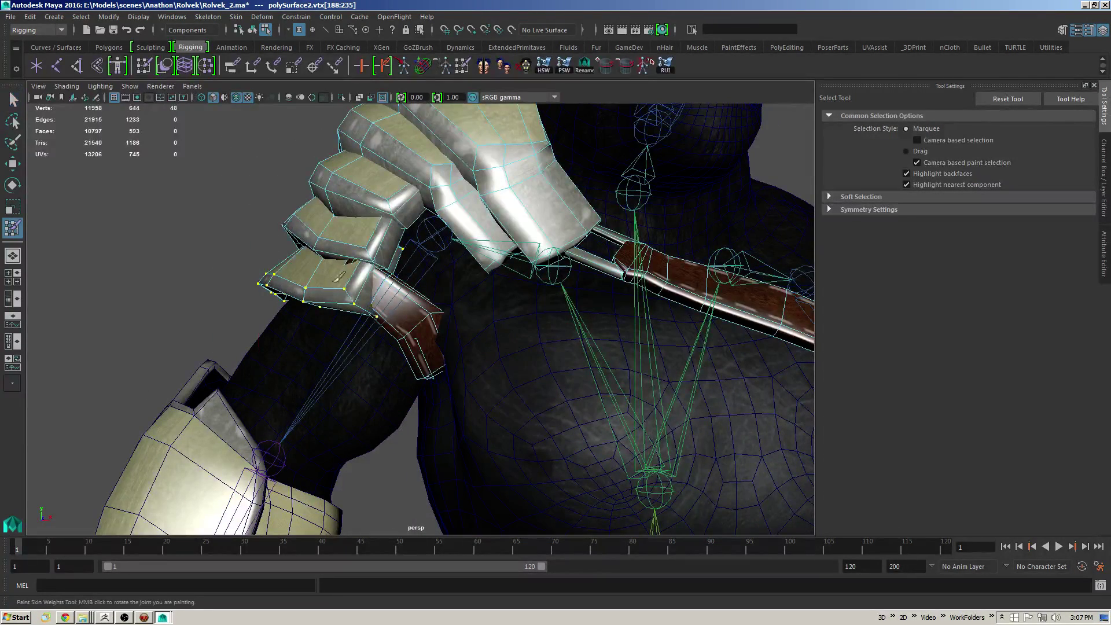
pyautogui.keyDown('alt'); pyautogui.moveTo(334, 282); pyautogui.dragTo(376, 281); pyautogui.keyUp('alt')
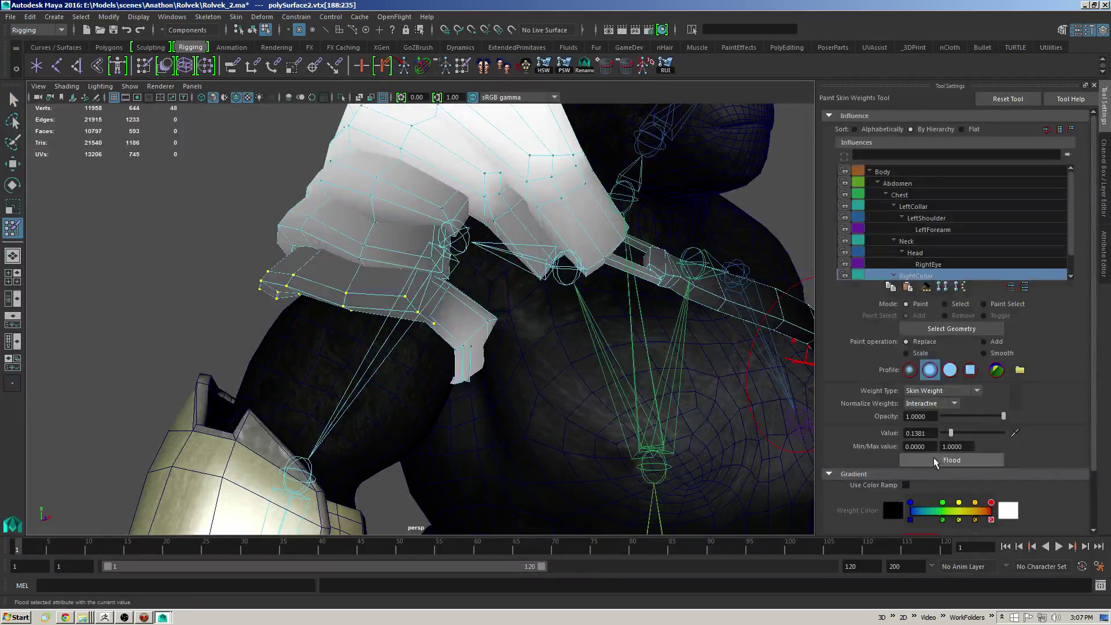
pyautogui.keyDown('alt'); pyautogui.moveTo(422, 273); pyautogui.dragTo(496, 266); pyautogui.keyUp('alt')
pyautogui.keyDown('alt'); pyautogui.moveTo(496, 266); pyautogui.dragTo(427, 209, button='right'); pyautogui.keyUp('alt')
pyautogui.keyDown('alt'); pyautogui.moveTo(492, 231); pyautogui.dragTo(517, 221); pyautogui.keyUp('alt')
pyautogui.keyDown('alt'); pyautogui.moveTo(517, 221); pyautogui.dragTo(544, 203, button='middle'); pyautogui.keyUp('alt')
pyautogui.press('q')
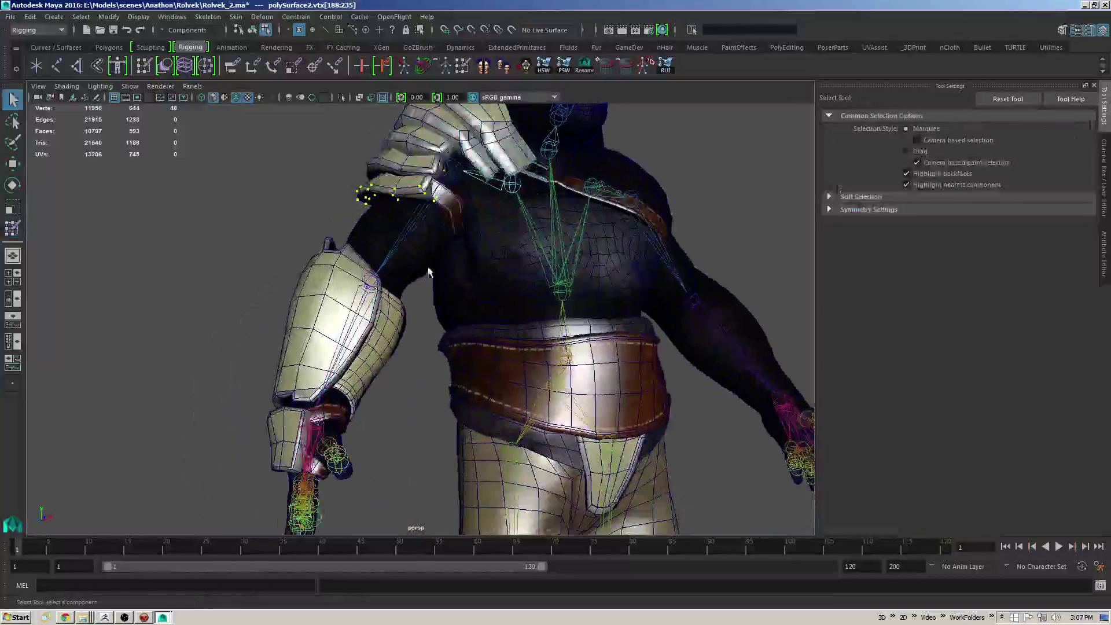
# Step: Rotate the RightForearm and RightHand joints to test how the forearm and hand armor deforms
pyautogui.keyDown('alt'); pyautogui.moveTo(544, 203); pyautogui.dragTo(504, 215); pyautogui.keyUp('alt')
pyautogui.click(344, 330)
pyautogui.press('e')
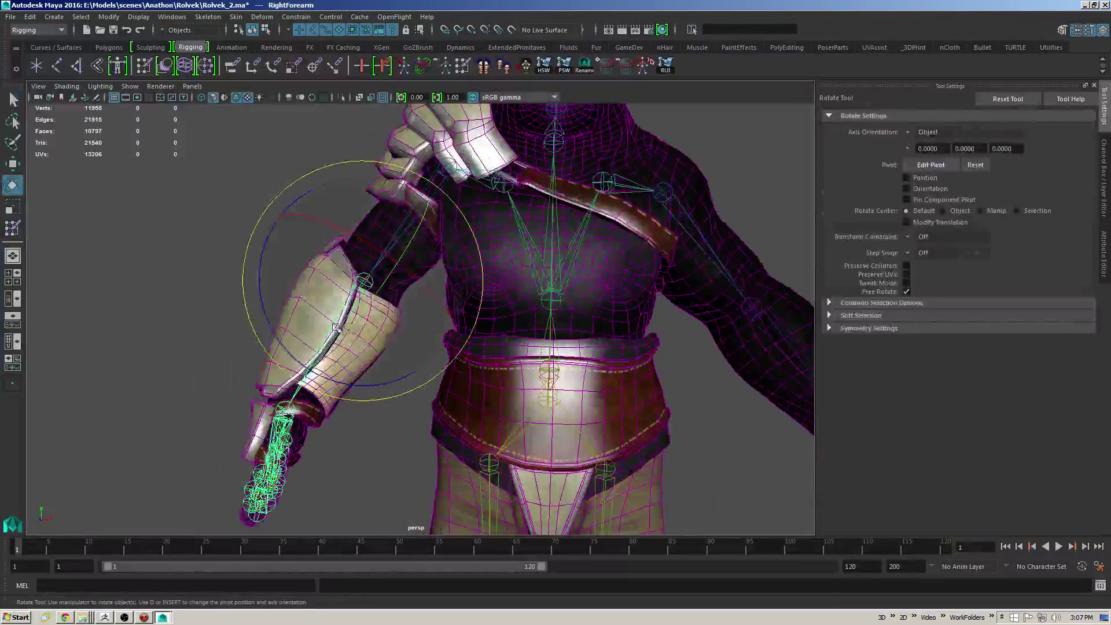
pyautogui.moveTo(371, 312); pyautogui.dragTo(575, 265)
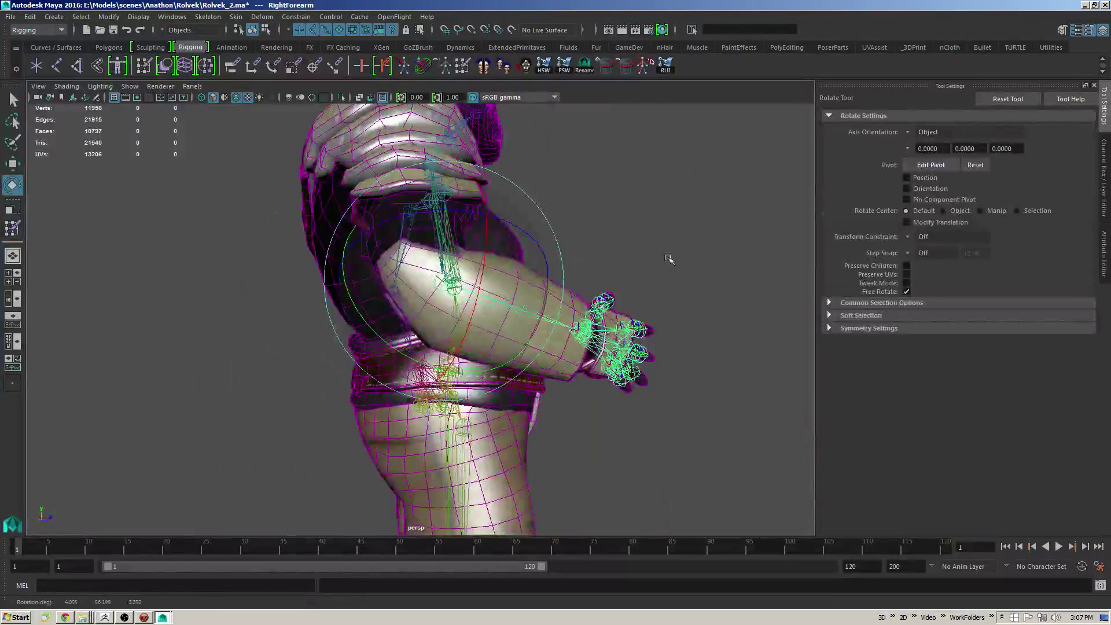
pyautogui.keyDown('alt'); pyautogui.moveTo(568, 335); pyautogui.dragTo(401, 316); pyautogui.keyUp('alt')
pyautogui.click(479, 342)
pyautogui.moveTo(488, 349); pyautogui.dragTo(399, 303)
pyautogui.keyDown('alt'); pyautogui.moveTo(498, 312); pyautogui.dragTo(370, 320); pyautogui.keyUp('alt')
pyautogui.moveTo(306, 347); pyautogui.dragTo(548, 258)
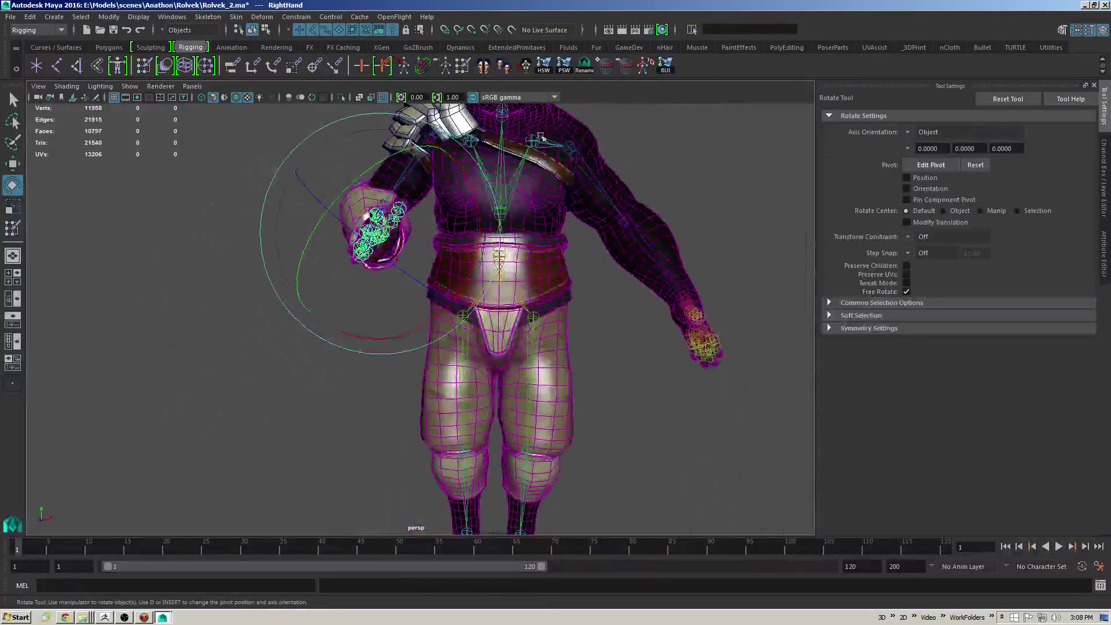
# Step: Return the skeleton to its bind pose and view the full character
pyautogui.click(419, 67)
pyautogui.scroll(-3, 468, 265)
pyautogui.keyDown('alt'); pyautogui.moveTo(468, 265); pyautogui.dragTo(580, 287); pyautogui.keyUp('alt')
pyautogui.press('q')
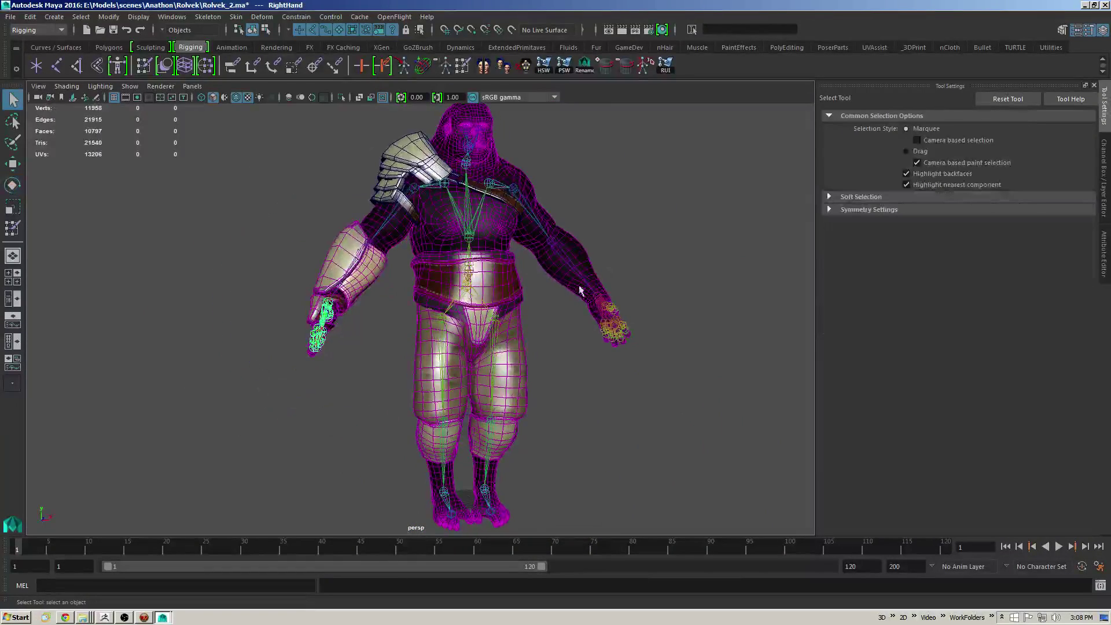
pyautogui.keyDown('alt'); pyautogui.moveTo(531, 265); pyautogui.dragTo(512, 272, button='right'); pyautogui.keyUp('alt')
pyautogui.keyDown('alt'); pyautogui.moveTo(511, 272); pyautogui.dragTo(519, 282); pyautogui.keyUp('alt')
# Step: Clear the selection, show the channel and layer settings, and turn off the wireframe overlay on the shaded model
pyautogui.click(672, 257)
pyautogui.click(1104, 181)
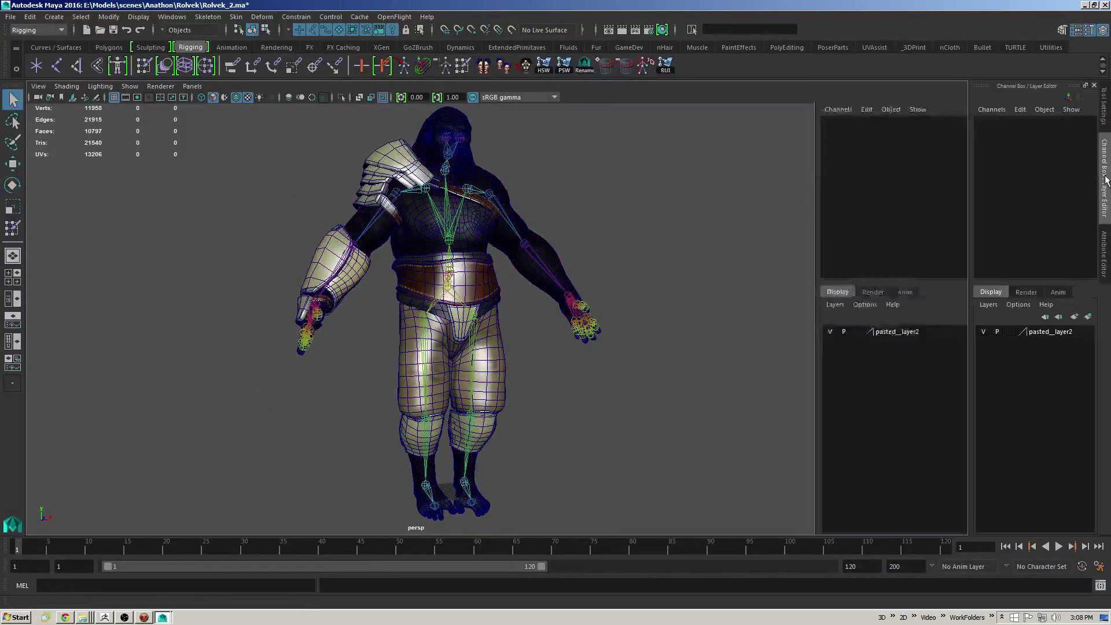
pyautogui.keyDown('alt'); pyautogui.moveTo(581, 275); pyautogui.dragTo(545, 282, button='right'); pyautogui.keyUp('alt')
pyautogui.scroll(-1, 544, 283)
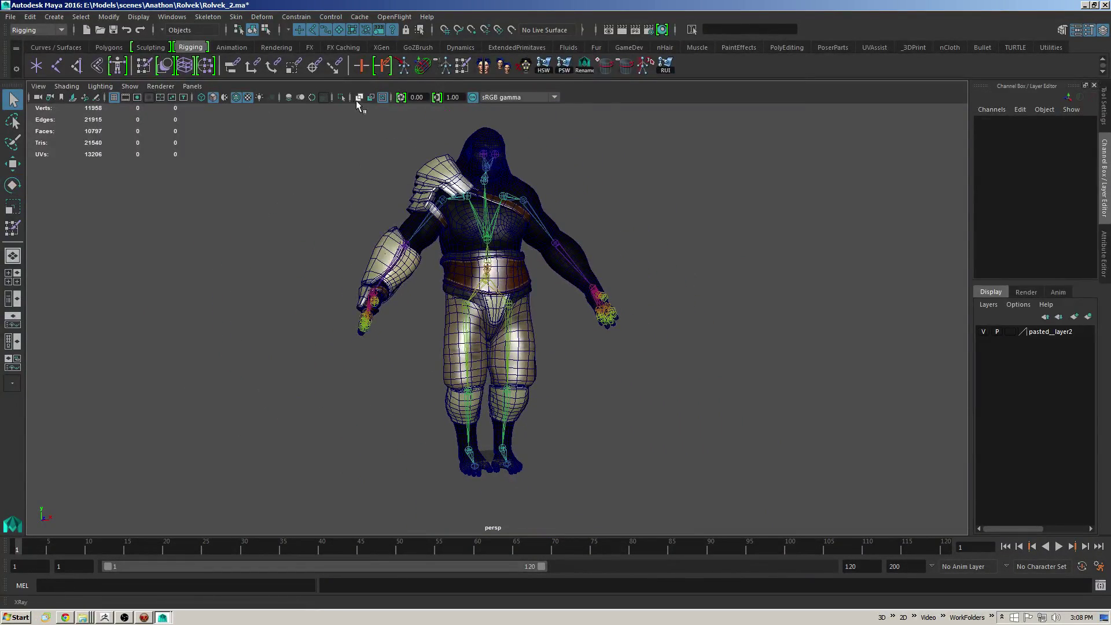
pyautogui.click(236, 96)
pyautogui.scroll(2, 431, 281)
# Step: Rotate the RightThigh and LeftShin joints to test how the leg armor deforms
pyautogui.click(431, 350)
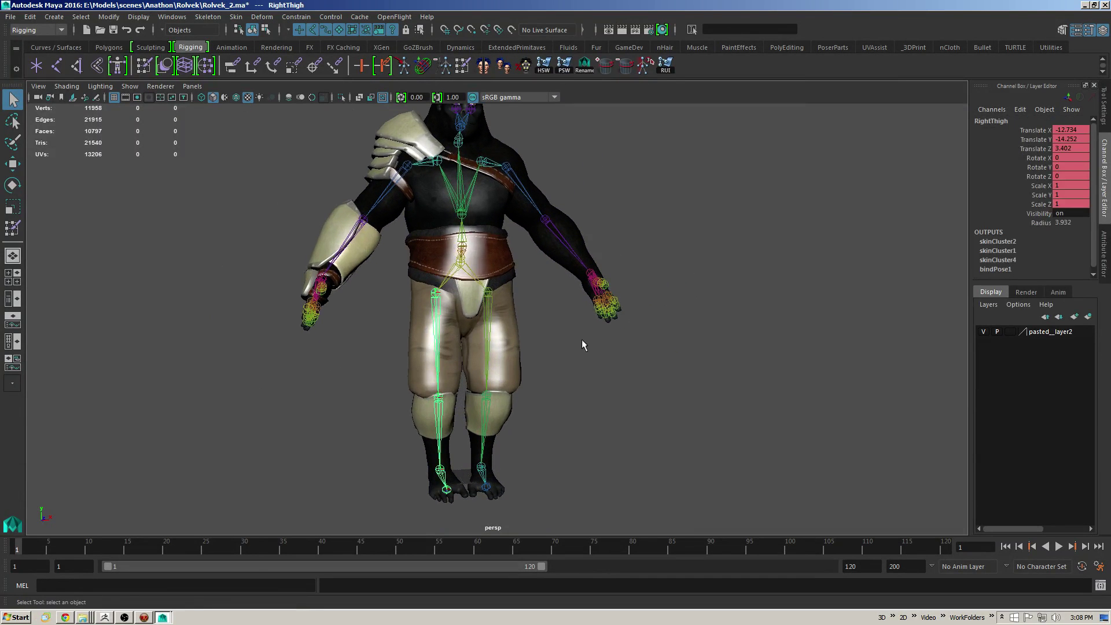
pyautogui.press('e')
pyautogui.hotkey('ctrl', 'z')
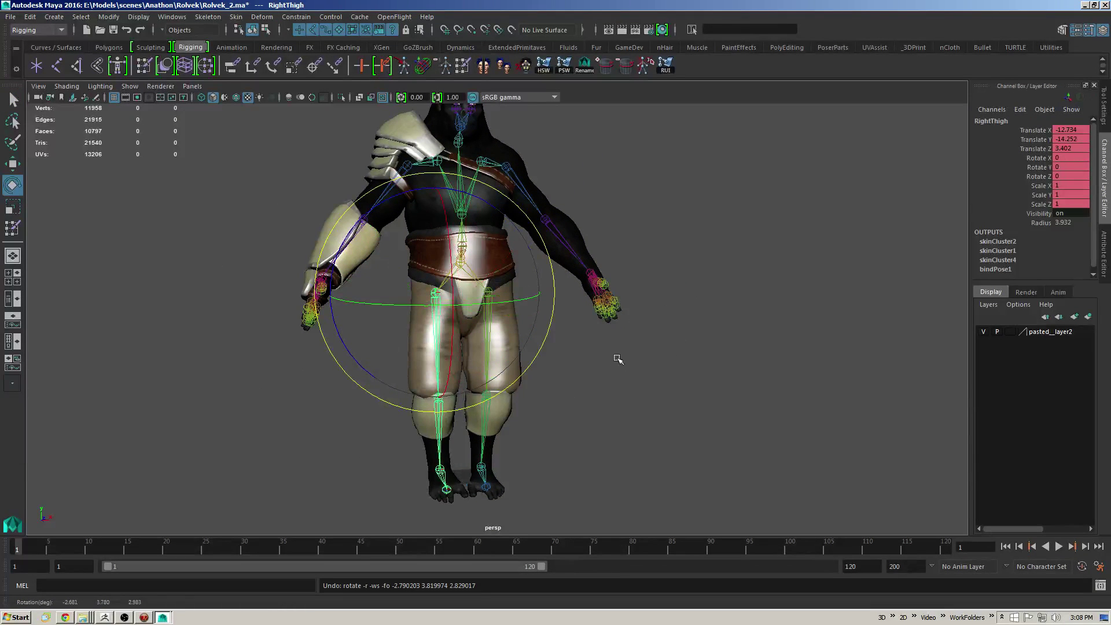
pyautogui.click(486, 427)
pyautogui.moveTo(521, 417); pyautogui.dragTo(505, 376)
pyautogui.moveTo(502, 415); pyautogui.dragTo(575, 193)
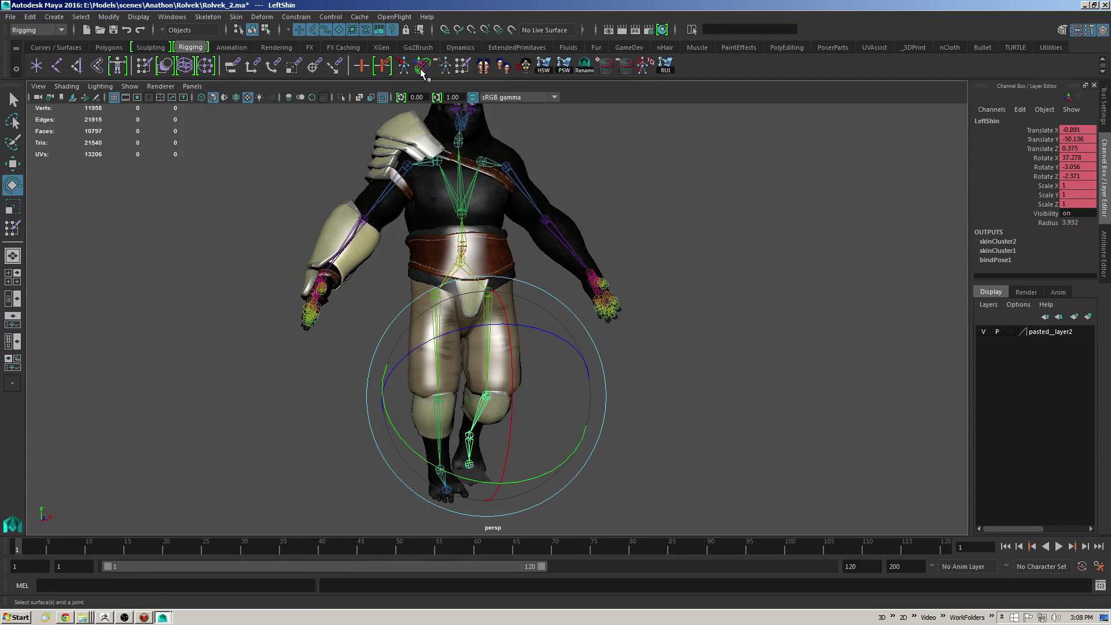
# Step: Restore the bind pose and inspect the fully skinned character from several angles
pyautogui.keyDown('alt'); pyautogui.moveTo(489, 253); pyautogui.dragTo(523, 291, button='middle'); pyautogui.keyUp('alt')
pyautogui.keyDown('alt'); pyautogui.moveTo(535, 294); pyautogui.dragTo(521, 293, button='right'); pyautogui.keyUp('alt')
pyautogui.keyDown('alt'); pyautogui.moveTo(521, 293); pyautogui.dragTo(556, 286); pyautogui.keyUp('alt')
pyautogui.keyDown('alt'); pyautogui.moveTo(555, 286); pyautogui.dragTo(534, 282, button='middle'); pyautogui.keyUp('alt')
pyautogui.press('q')
pyautogui.moveTo(533, 281)
pyautogui.keyDown('alt'); pyautogui.mouseDown()
pyautogui.moveTo(543, 290)
pyautogui.moveTo(427, 307)
pyautogui.moveTo(802, 303)
pyautogui.moveTo(519, 303)
pyautogui.moveTo(530, 290)
pyautogui.mouseUp(); pyautogui.keyUp('alt')
pyautogui.keyDown('alt'); pyautogui.moveTo(530, 289); pyautogui.dragTo(526, 284, button='middle'); pyautogui.keyUp('alt')
pyautogui.keyDown('alt'); pyautogui.moveTo(526, 284); pyautogui.dragTo(543, 280, button='right'); pyautogui.keyUp('alt')
pyautogui.keyDown('alt'); pyautogui.moveTo(543, 281); pyautogui.dragTo(519, 295); pyautogui.keyUp('alt')
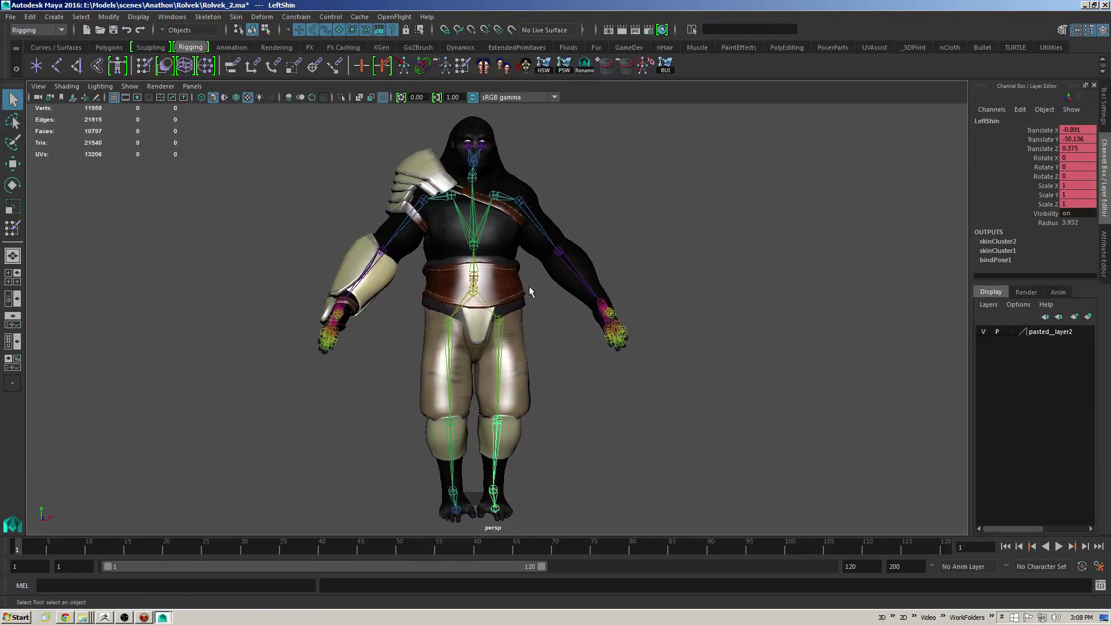
pyautogui.keyDown('alt'); pyautogui.moveTo(529, 286); pyautogui.dragTo(532, 279, button='middle'); pyautogui.keyUp('alt')
pyautogui.keyDown('alt'); pyautogui.moveTo(533, 278); pyautogui.dragTo(567, 274); pyautogui.keyUp('alt')
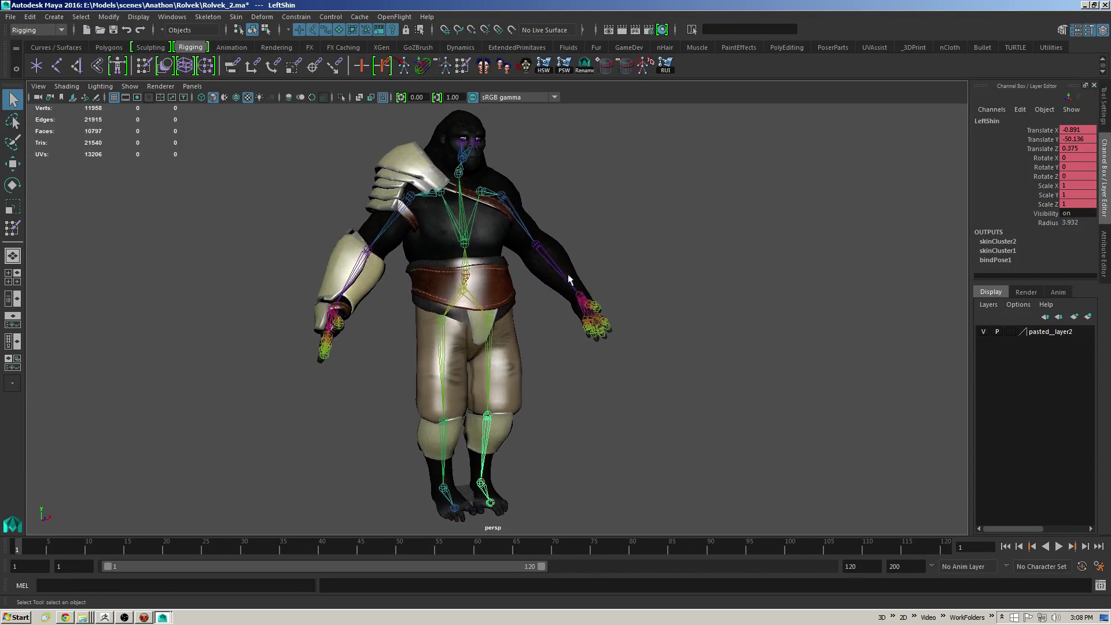